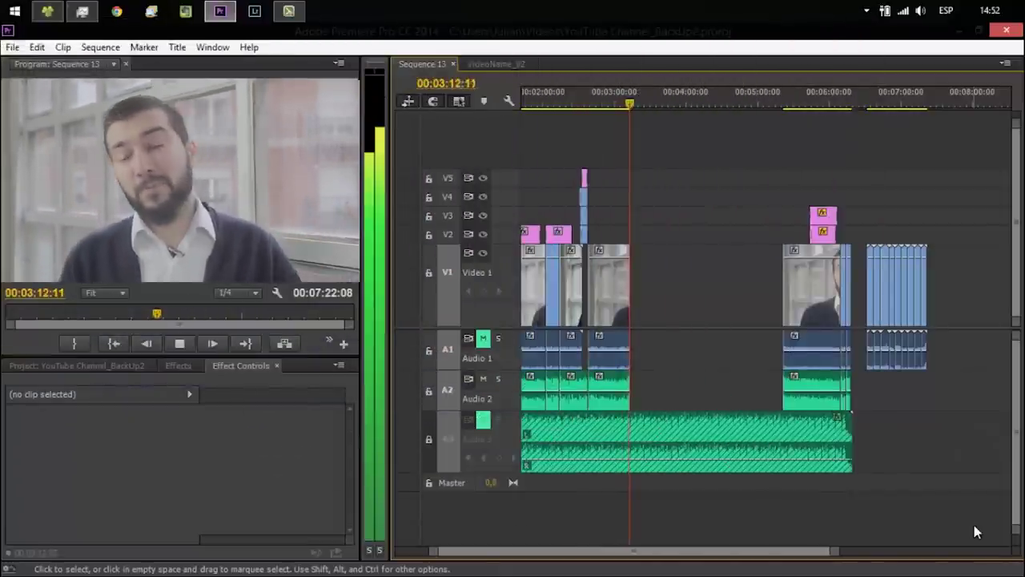
Step: Stop playback and zoom the timeline in on the talking-head clip
{"action": "key", "text": "space"}
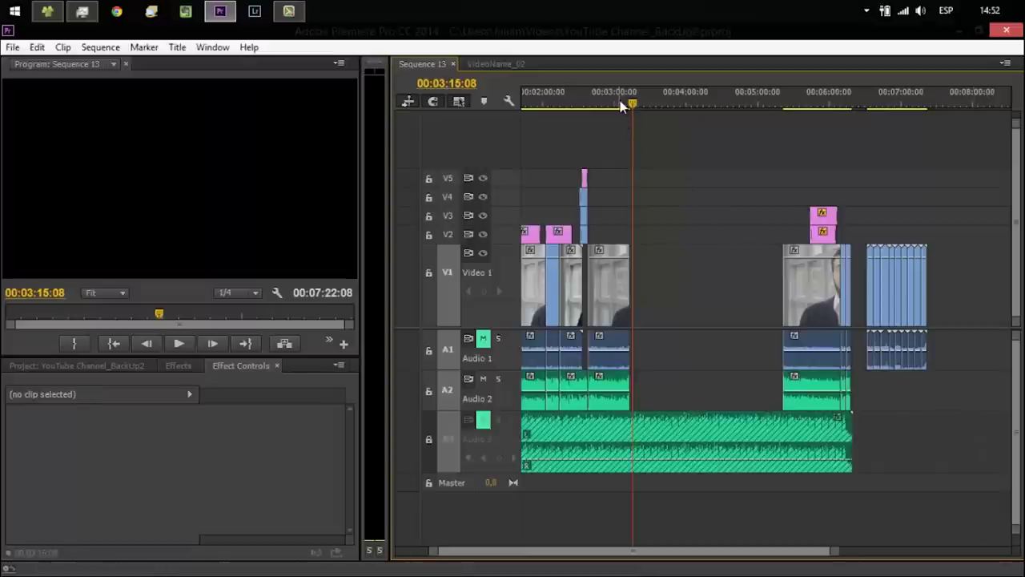
{"action": "mouse_move", "coordinate": [621, 104]}
{"action": "left_mouse_down"}
{"action": "mouse_move", "coordinate": [759, 105]}
{"action": "mouse_move", "coordinate": [793, 126]}
{"action": "left_mouse_up"}
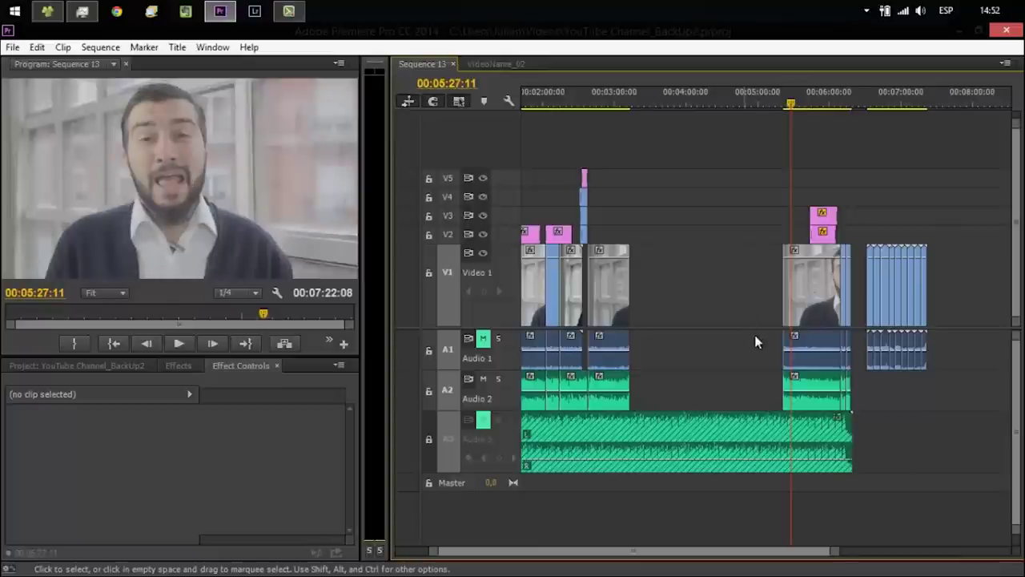
{"action": "left_click_drag", "start_coordinate": [835, 554], "coordinate": [744, 530]}
Step: Park the playhead at 05:33:24 and bring up the Effects panel
{"action": "left_click", "coordinate": [782, 106]}
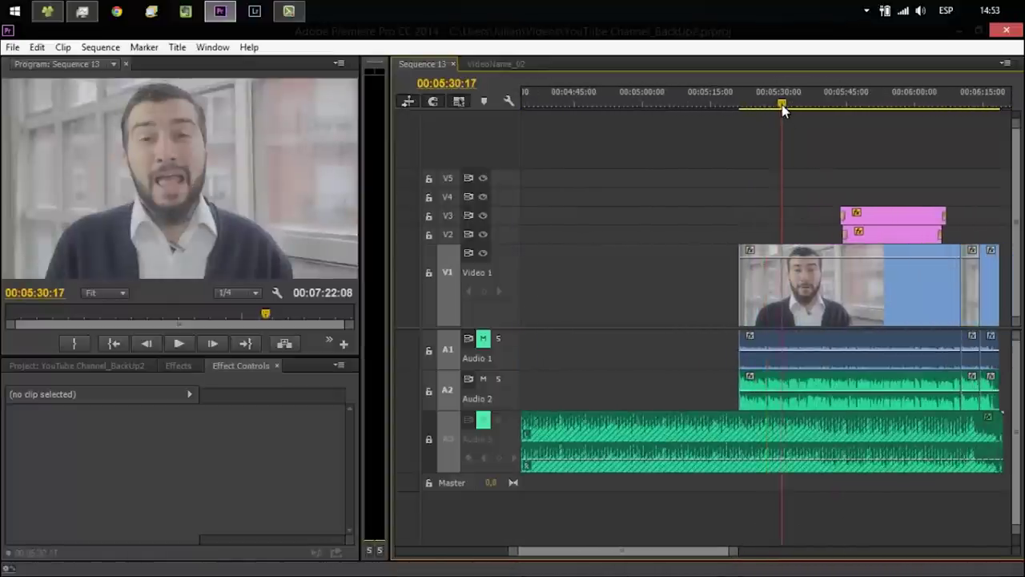
{"action": "left_click", "coordinate": [751, 112]}
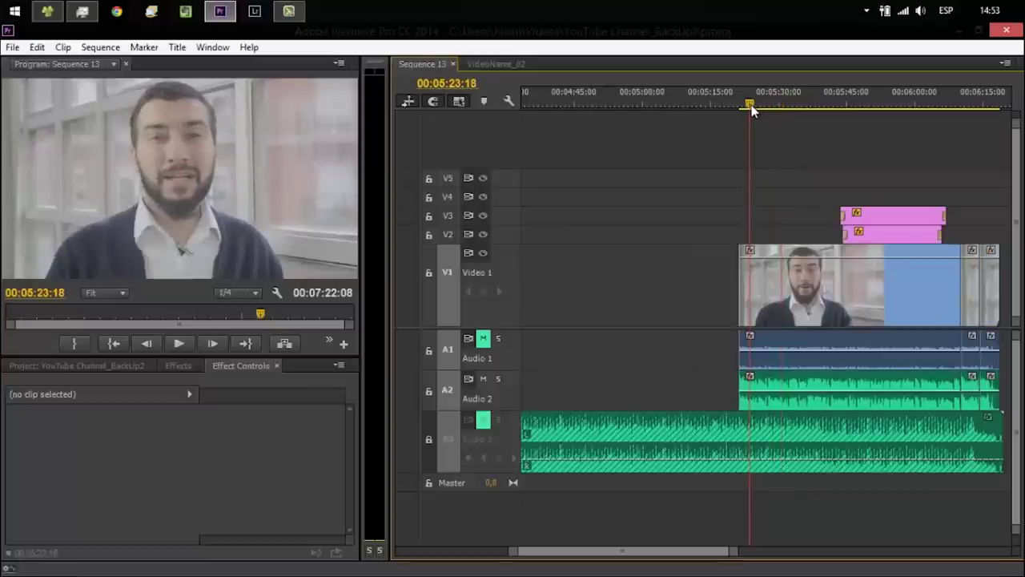
{"action": "left_click", "coordinate": [798, 110]}
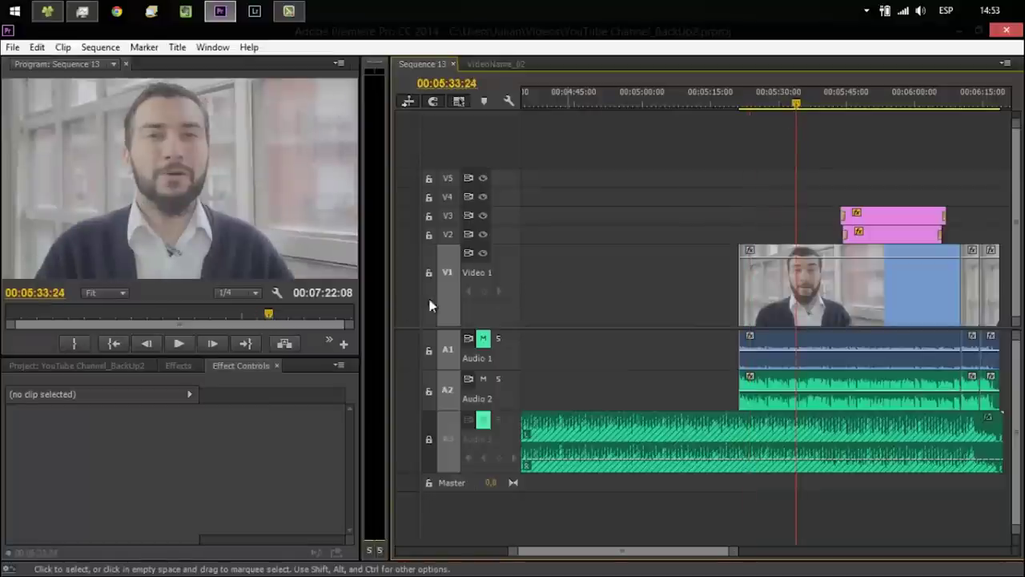
{"action": "left_click", "coordinate": [184, 365]}
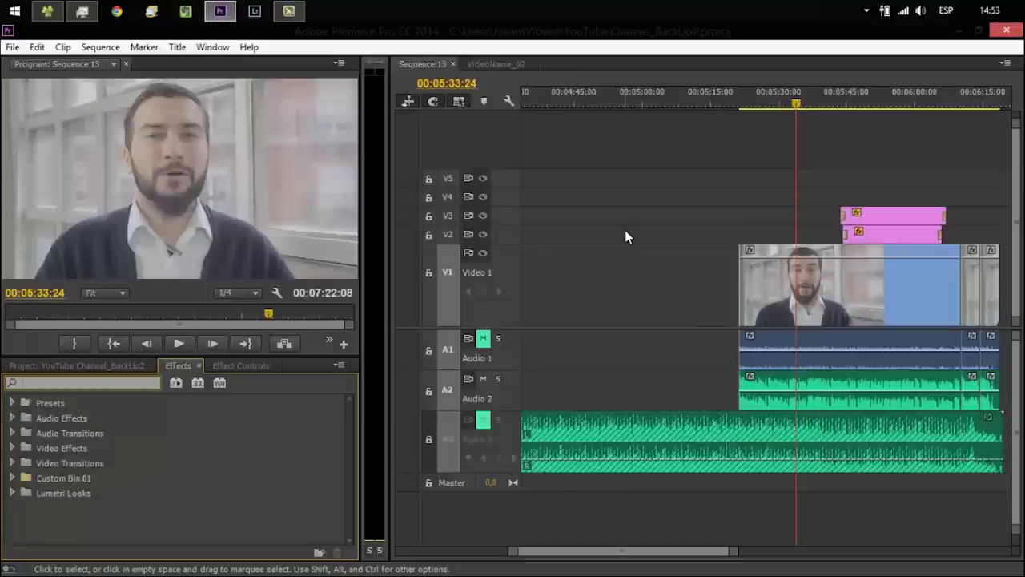
Step: Search 'Fast' and apply Fast Color Corrector to the Video 1 clip
{"action": "type", "text": "Fast"}
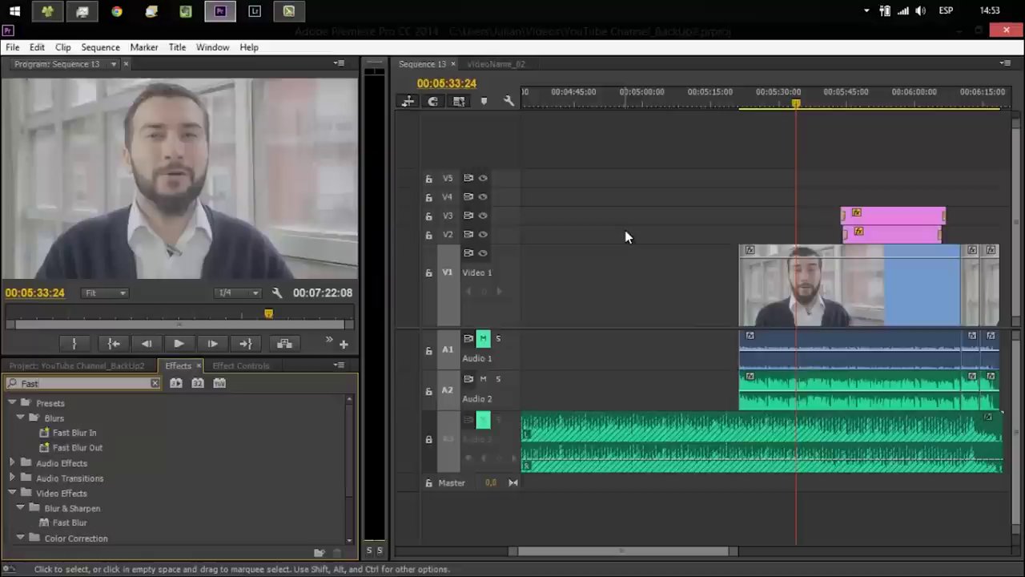
{"action": "scroll", "coordinate": [348, 540], "scroll_direction": "down", "scroll_amount": 1}
{"action": "scroll", "coordinate": [348, 539], "scroll_direction": "down", "scroll_amount": 1}
{"action": "left_click_drag", "start_coordinate": [112, 525], "coordinate": [760, 288]}
Step: Search 'curv' and apply Luma Curve to the same clip
{"action": "double_click", "coordinate": [46, 384]}
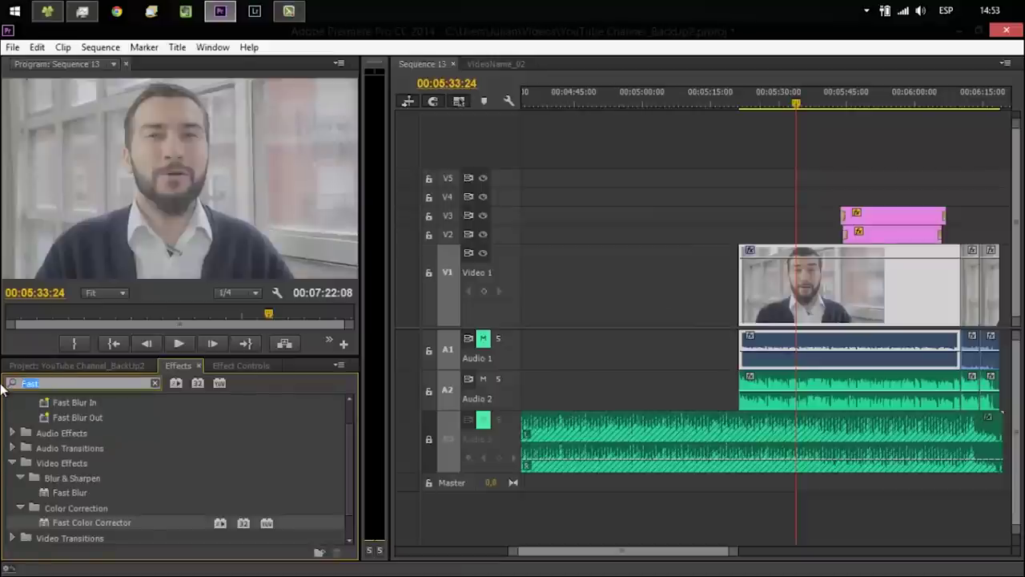
{"action": "type", "text": "curv"}
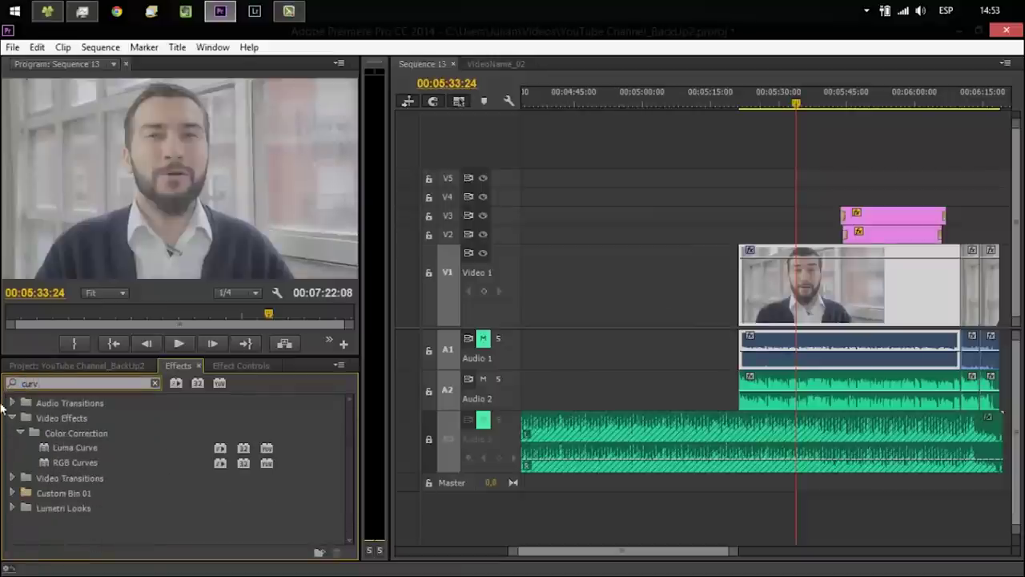
{"action": "left_click_drag", "start_coordinate": [76, 450], "coordinate": [767, 274]}
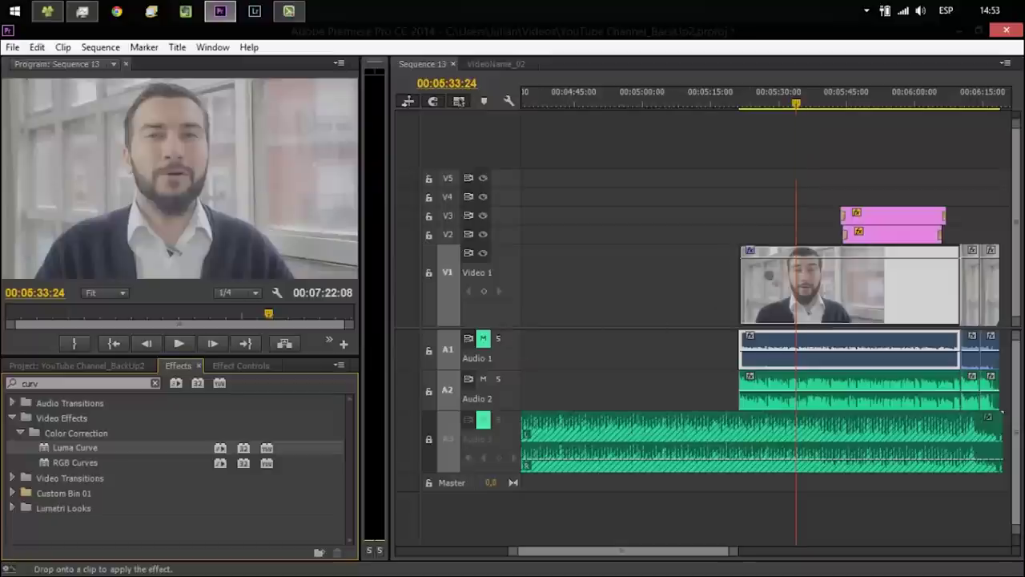
Step: Apply Sharpen to the clip, clear the search, and show its Effect Controls
{"action": "double_click", "coordinate": [29, 383]}
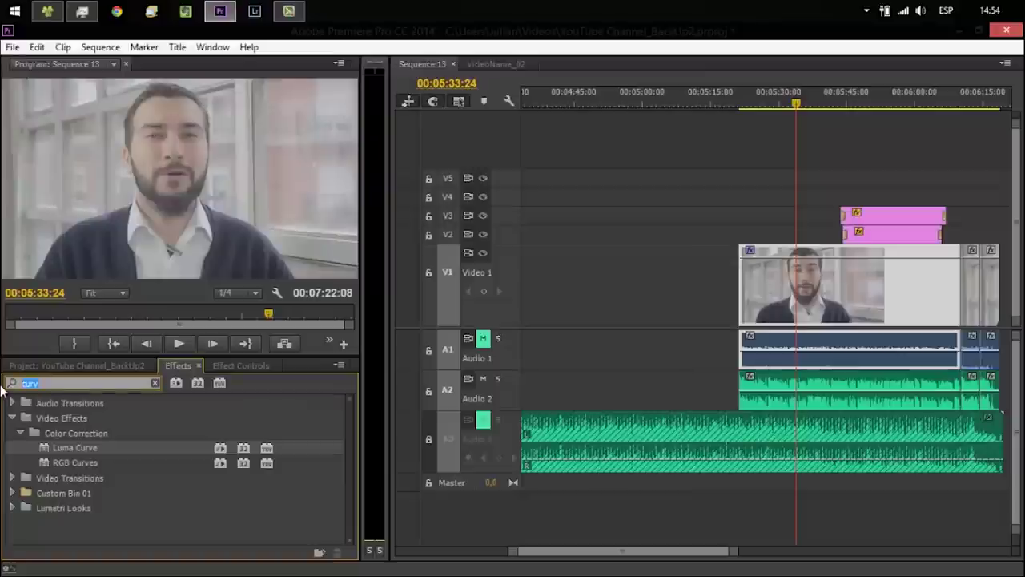
{"action": "type", "text": "sharp"}
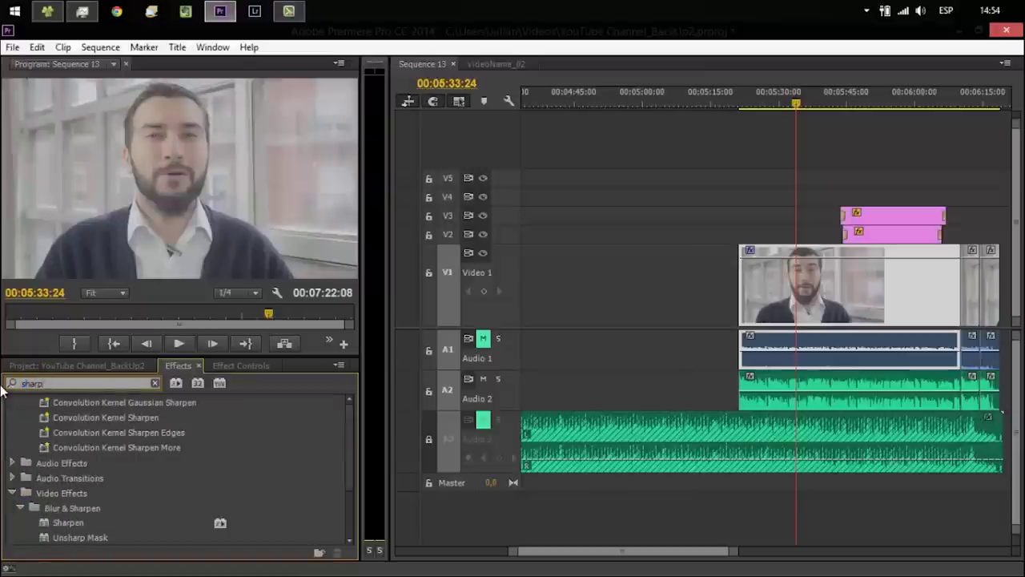
{"action": "mouse_move", "coordinate": [69, 522]}
{"action": "left_mouse_down"}
{"action": "mouse_move", "coordinate": [282, 388]}
{"action": "mouse_move", "coordinate": [792, 290]}
{"action": "left_mouse_up"}
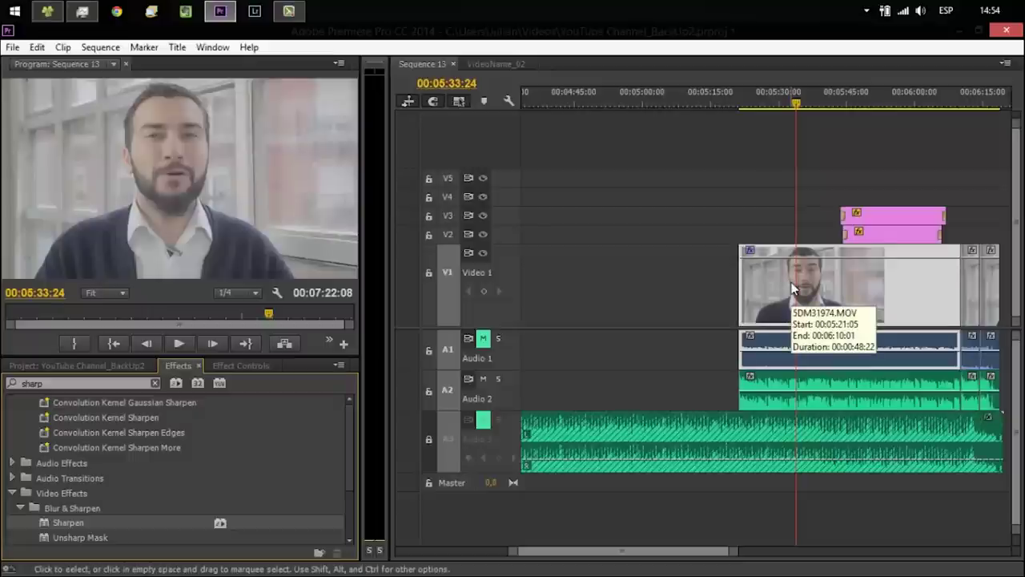
{"action": "left_click", "coordinate": [155, 384]}
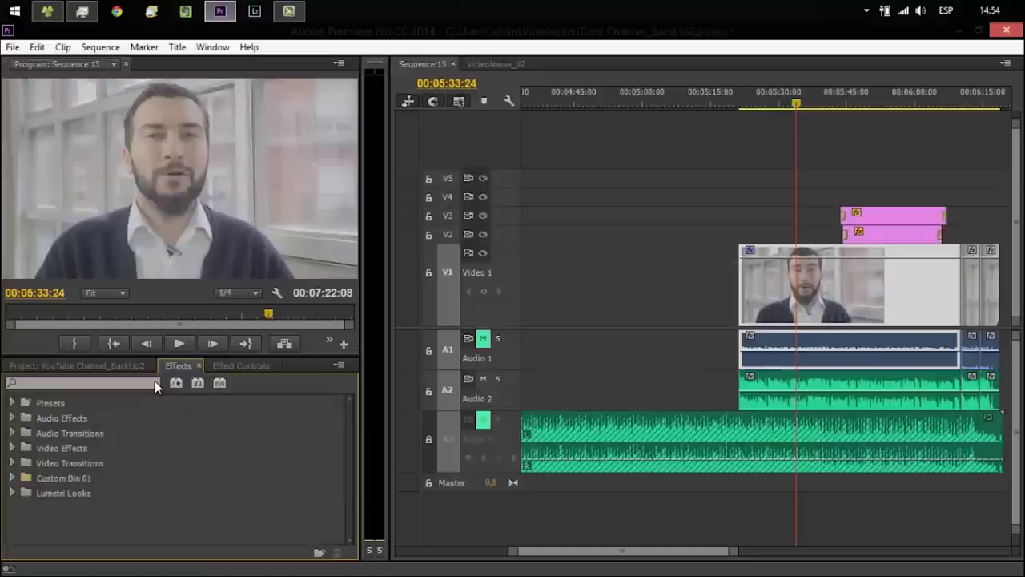
{"action": "left_click", "coordinate": [251, 365]}
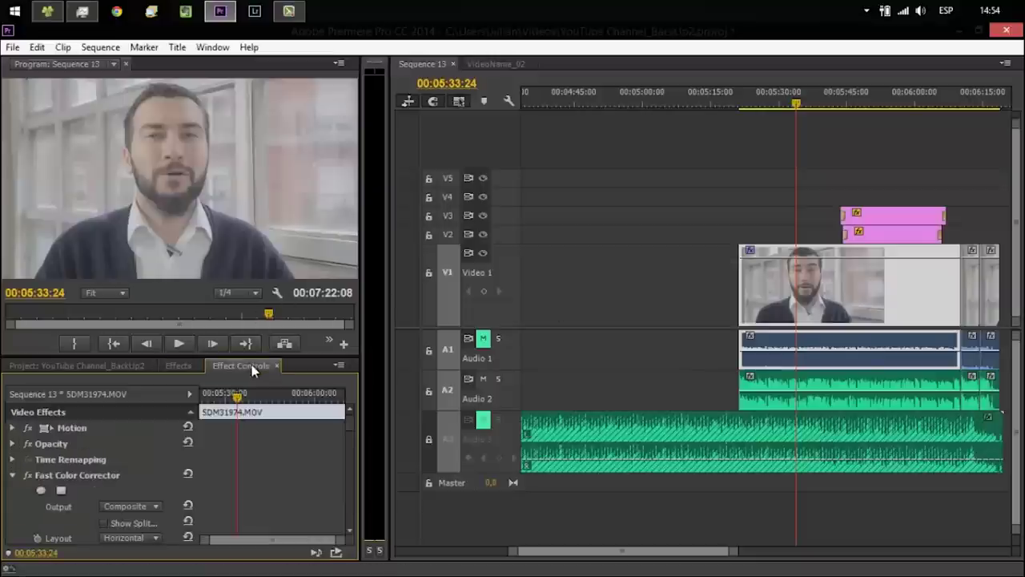
Step: Collapse all three effects, re-expand only Fast Color Corrector, and enlarge the Effect Controls area
{"action": "left_click", "coordinate": [12, 475]}
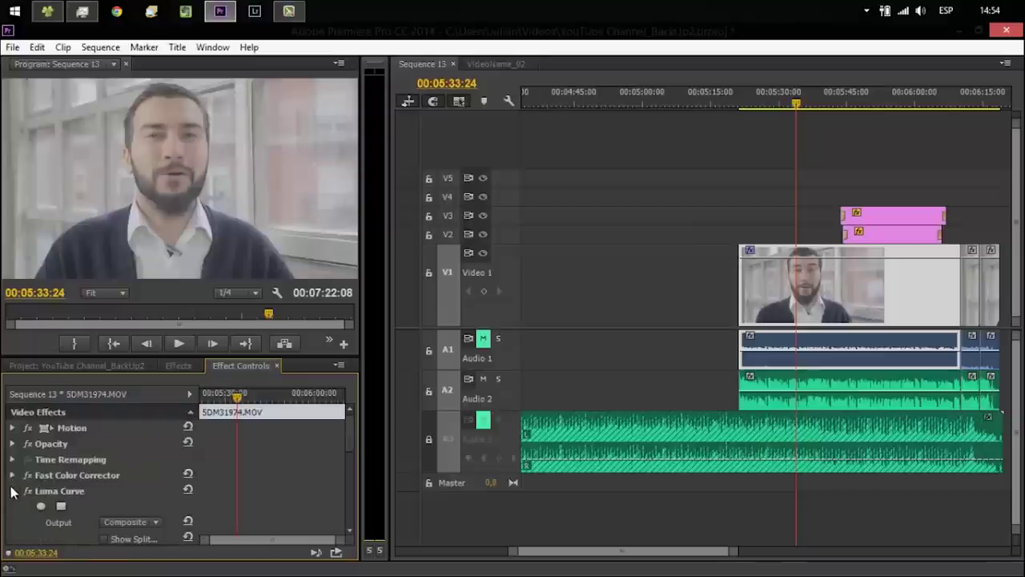
{"action": "left_click", "coordinate": [12, 491]}
{"action": "left_click", "coordinate": [12, 507]}
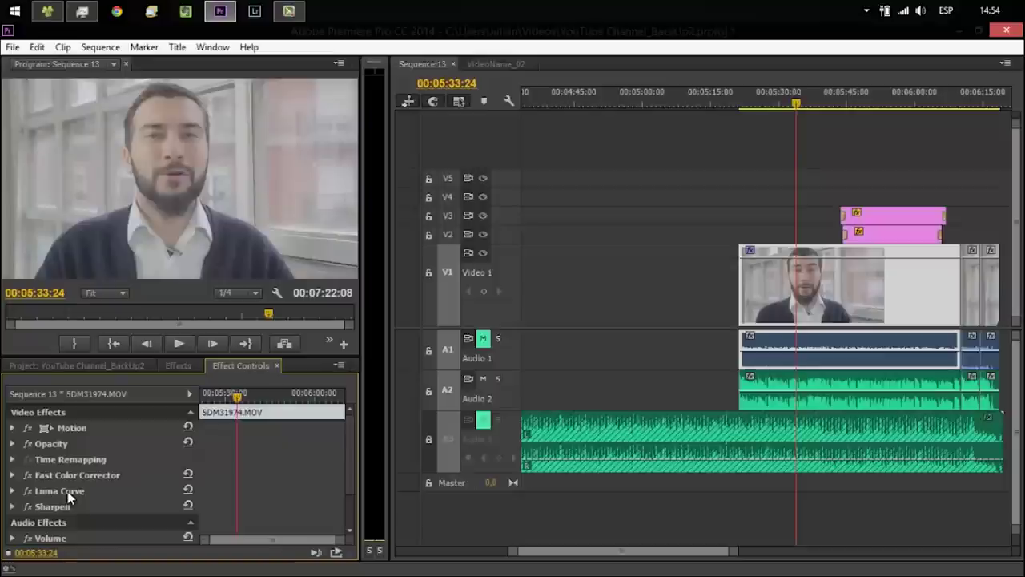
{"action": "left_click", "coordinate": [12, 475]}
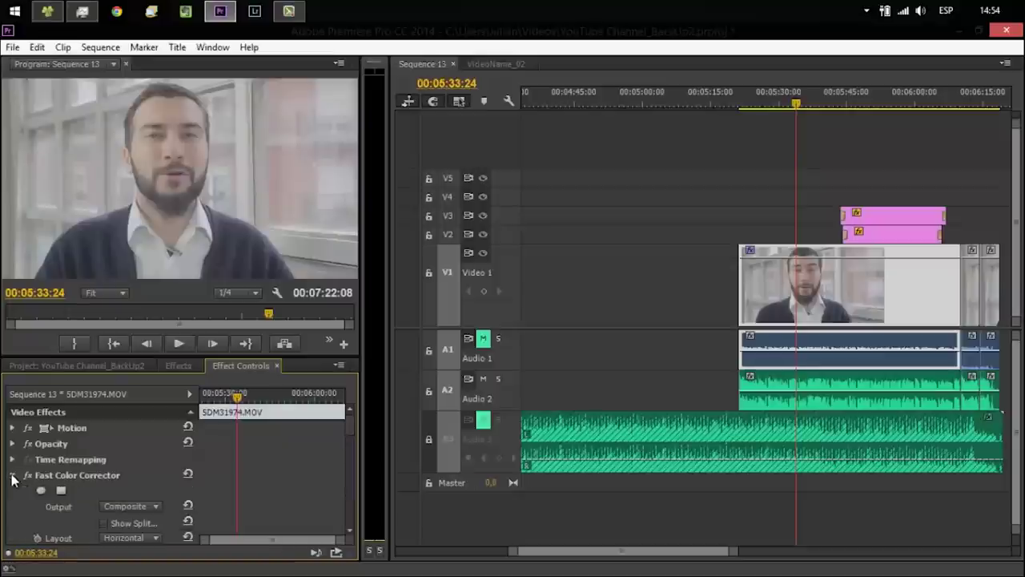
{"action": "scroll", "coordinate": [350, 438], "scroll_direction": "down", "scroll_amount": 3}
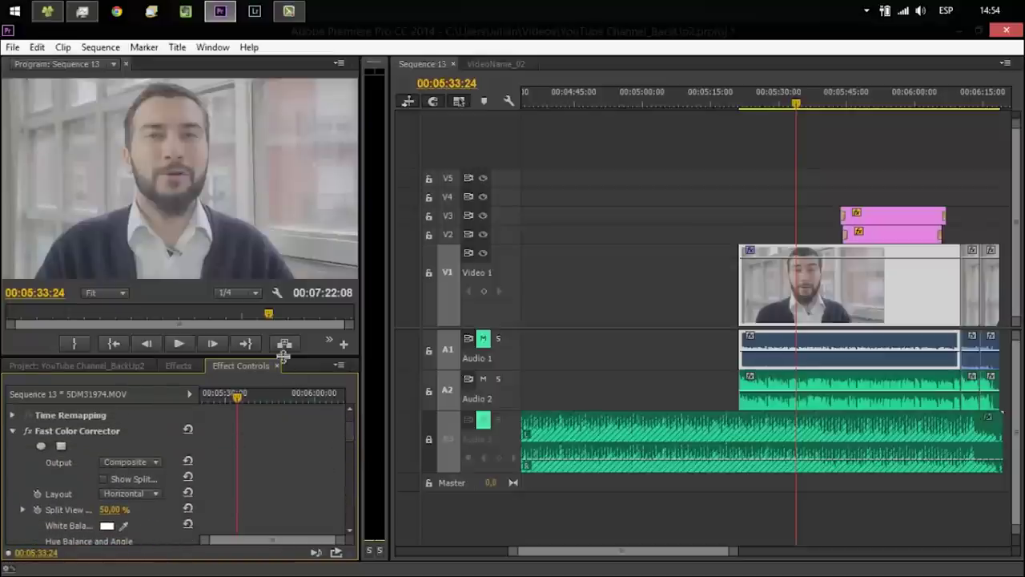
{"action": "left_click_drag", "start_coordinate": [283, 340], "coordinate": [284, 308]}
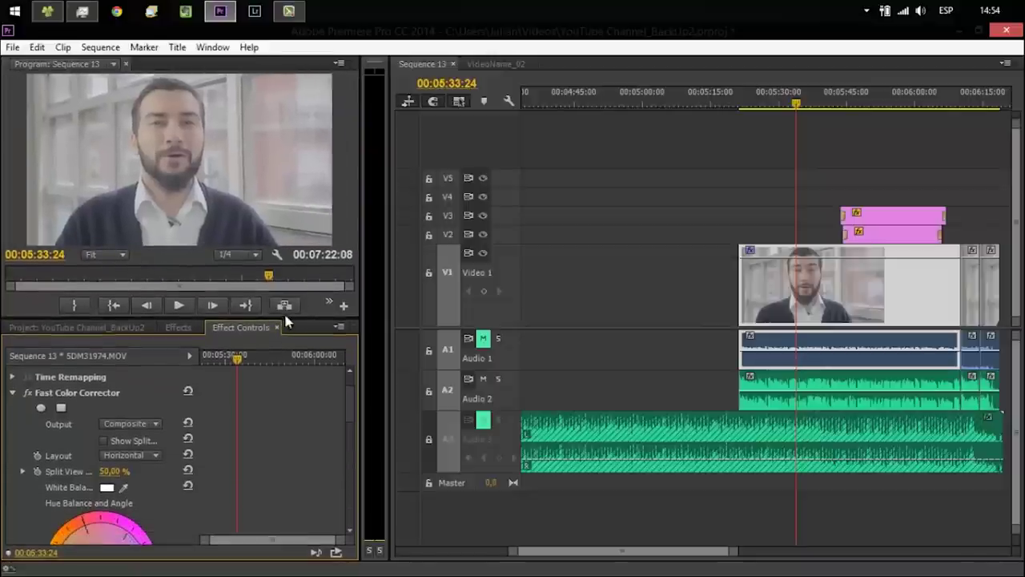
{"action": "mouse_move", "coordinate": [359, 219]}
{"action": "left_mouse_down"}
{"action": "mouse_move", "coordinate": [339, 216]}
{"action": "mouse_move", "coordinate": [402, 215]}
{"action": "left_mouse_up"}
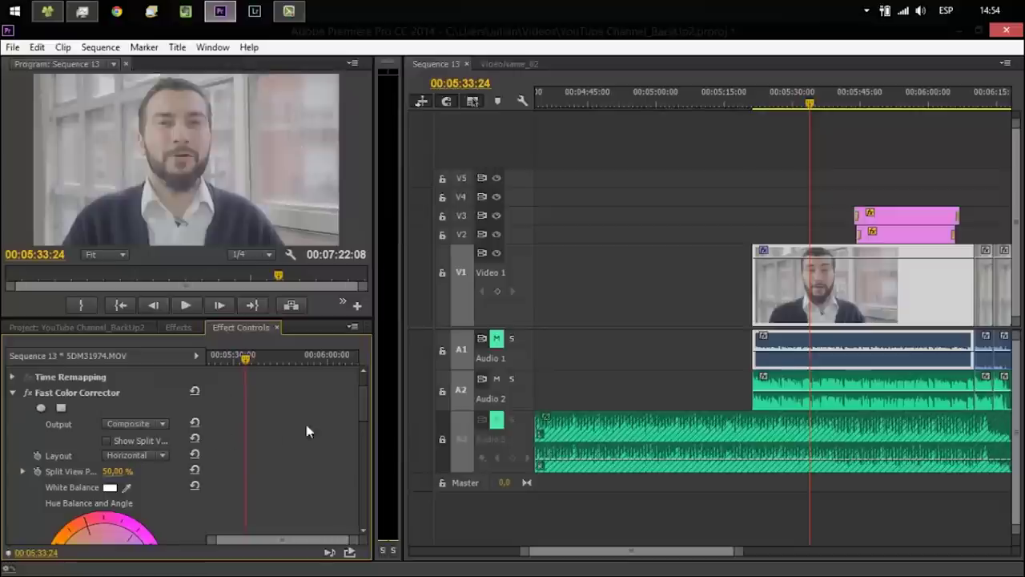
Step: Sample a neutral grey from the Program monitor as the Fast Color Corrector white balance
{"action": "scroll", "coordinate": [357, 422], "scroll_direction": "down", "scroll_amount": 3}
{"action": "scroll", "coordinate": [358, 426], "scroll_direction": "down", "scroll_amount": 1}
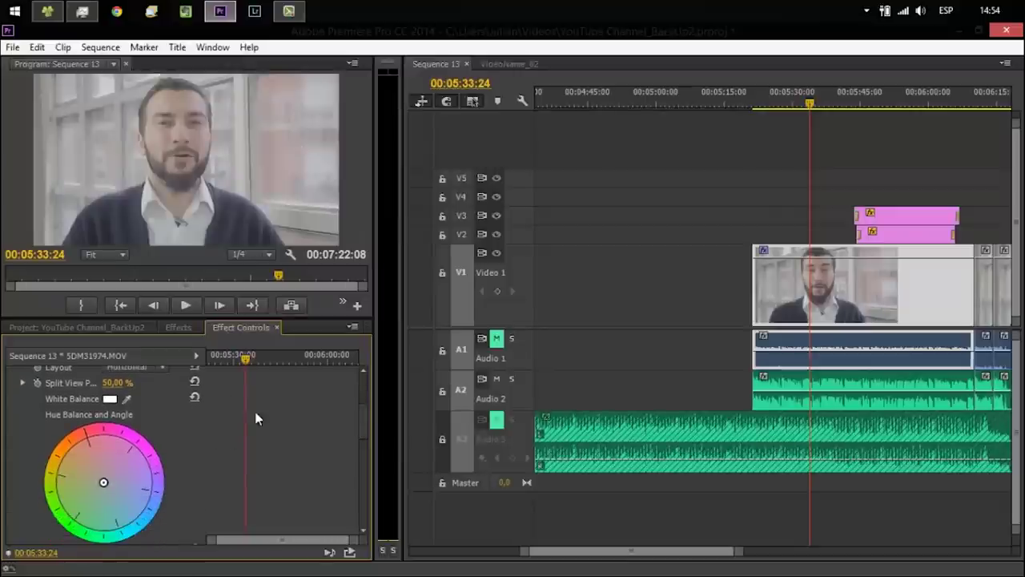
{"action": "left_click", "coordinate": [130, 396]}
{"action": "left_click", "coordinate": [174, 228]}
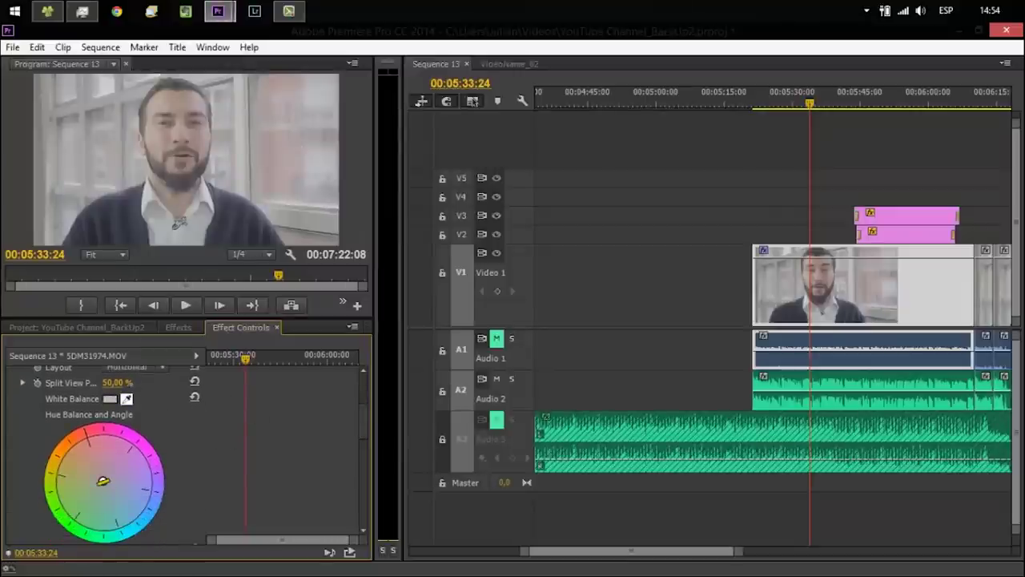
{"action": "left_click", "coordinate": [149, 200]}
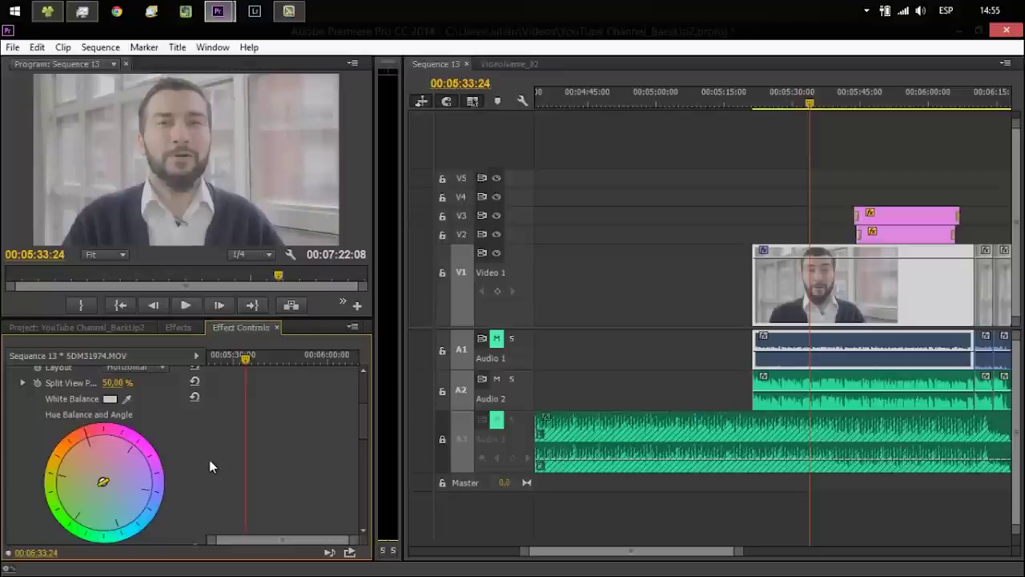
Step: Check the Saturation value and leave it at 100,00
{"action": "left_click_drag", "start_coordinate": [369, 424], "coordinate": [361, 469]}
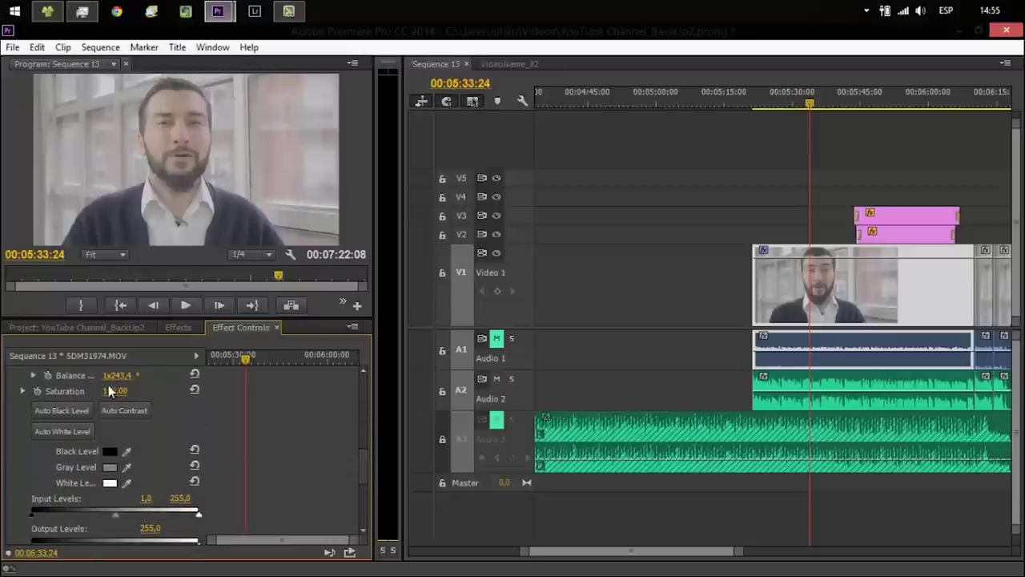
{"action": "left_click", "coordinate": [117, 391]}
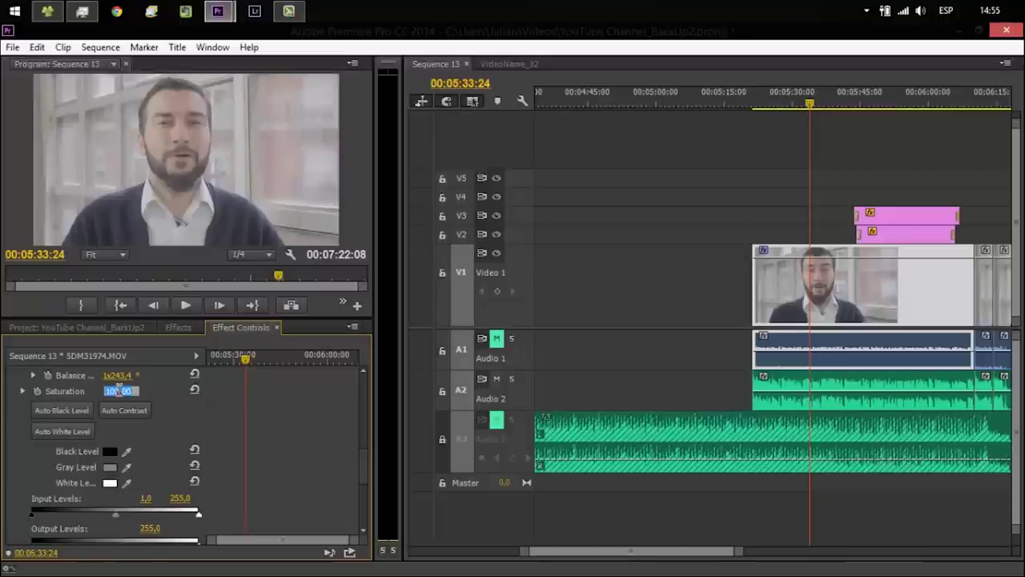
{"action": "left_click", "coordinate": [170, 412]}
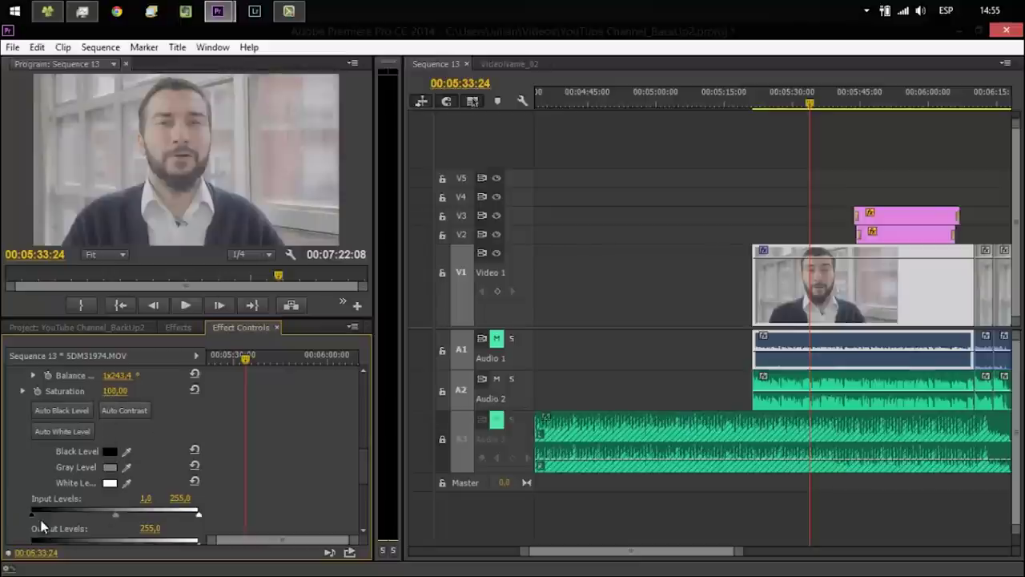
Step: Set Fast Color Corrector input levels to black 6, gray 0,9 and white 209,3
{"action": "left_click_drag", "start_coordinate": [32, 514], "coordinate": [68, 513]}
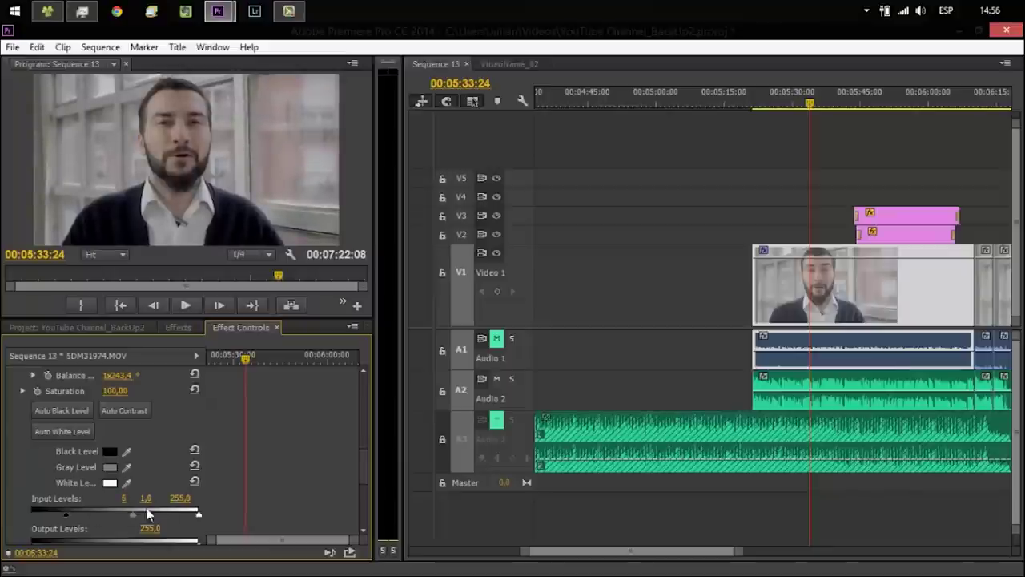
{"action": "left_click_drag", "start_coordinate": [197, 516], "coordinate": [178, 518]}
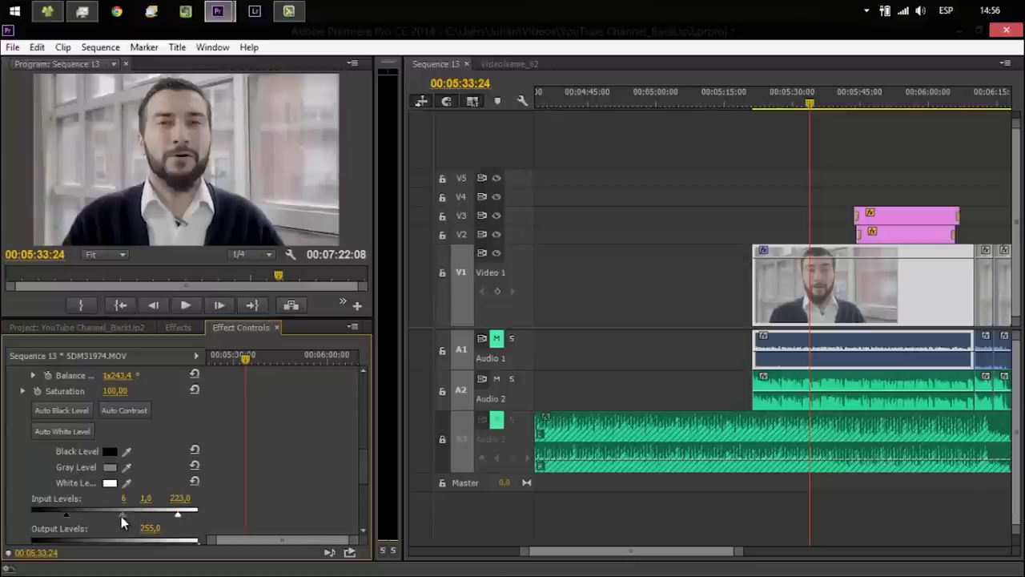
{"action": "left_click_drag", "start_coordinate": [121, 516], "coordinate": [110, 517]}
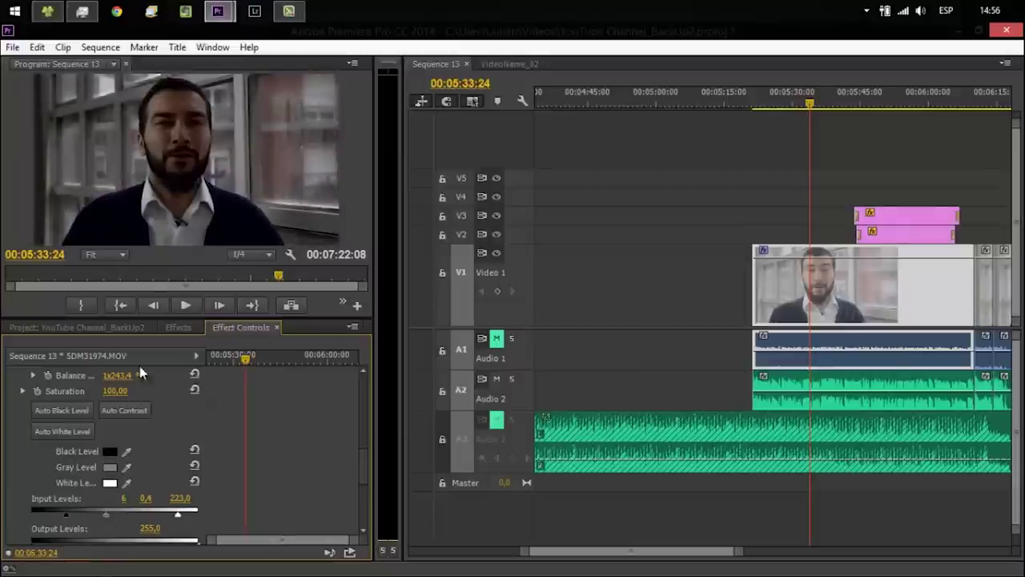
{"action": "left_click_drag", "start_coordinate": [107, 513], "coordinate": [128, 513]}
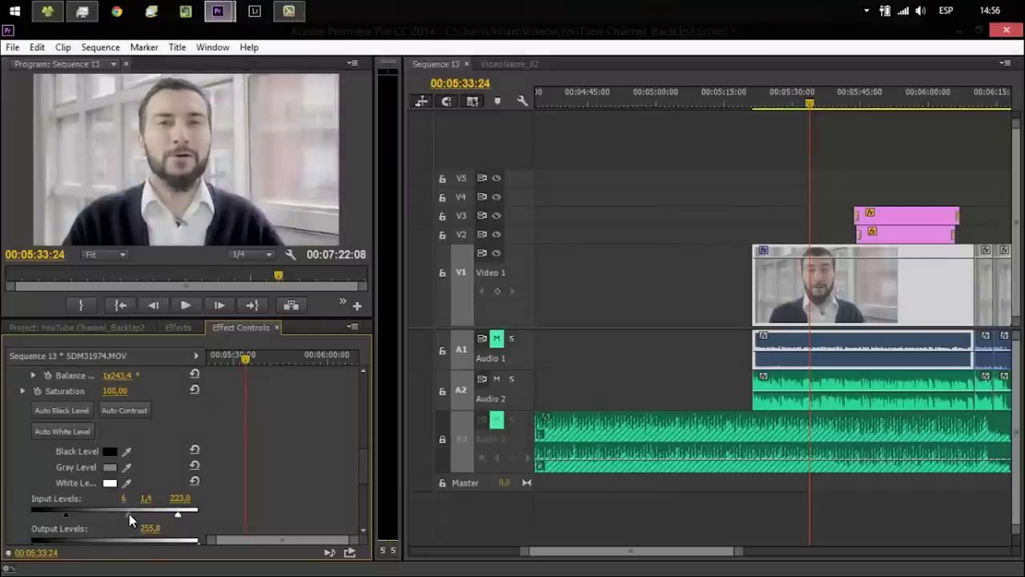
{"action": "left_click_drag", "start_coordinate": [129, 514], "coordinate": [140, 517]}
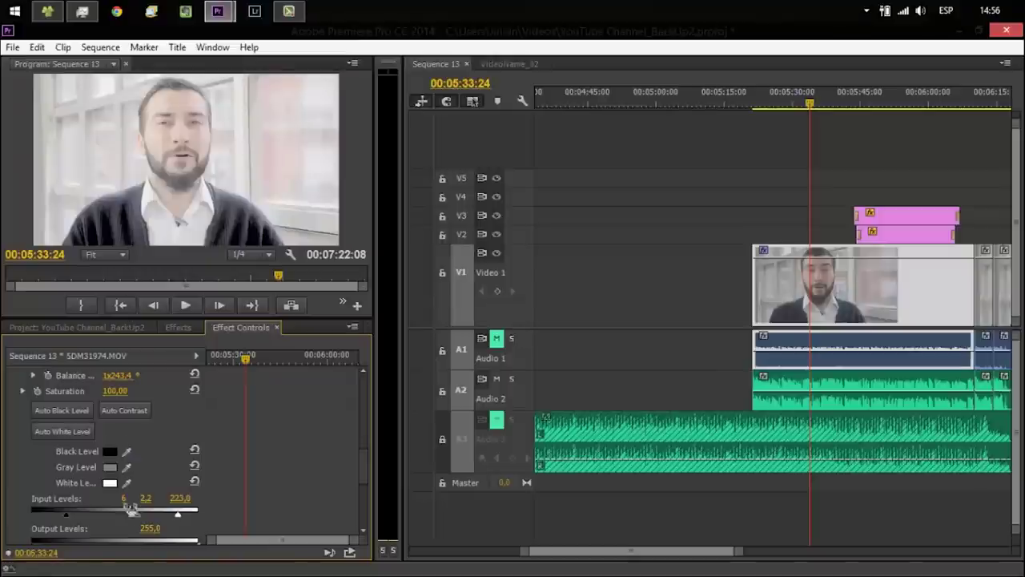
{"action": "left_click", "coordinate": [195, 465]}
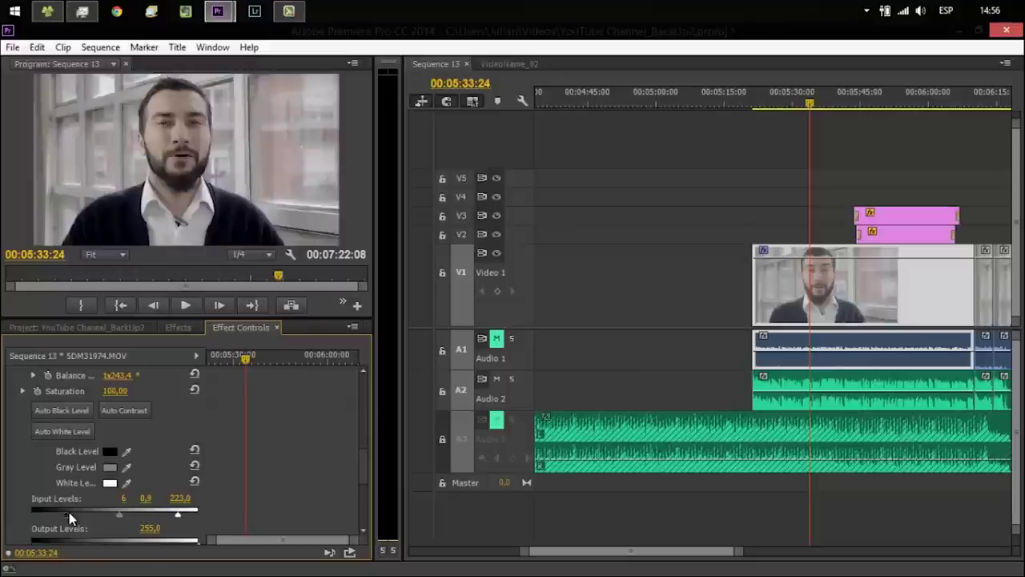
{"action": "left_click_drag", "start_coordinate": [67, 514], "coordinate": [62, 520]}
{"action": "left_click_drag", "start_coordinate": [178, 513], "coordinate": [169, 519]}
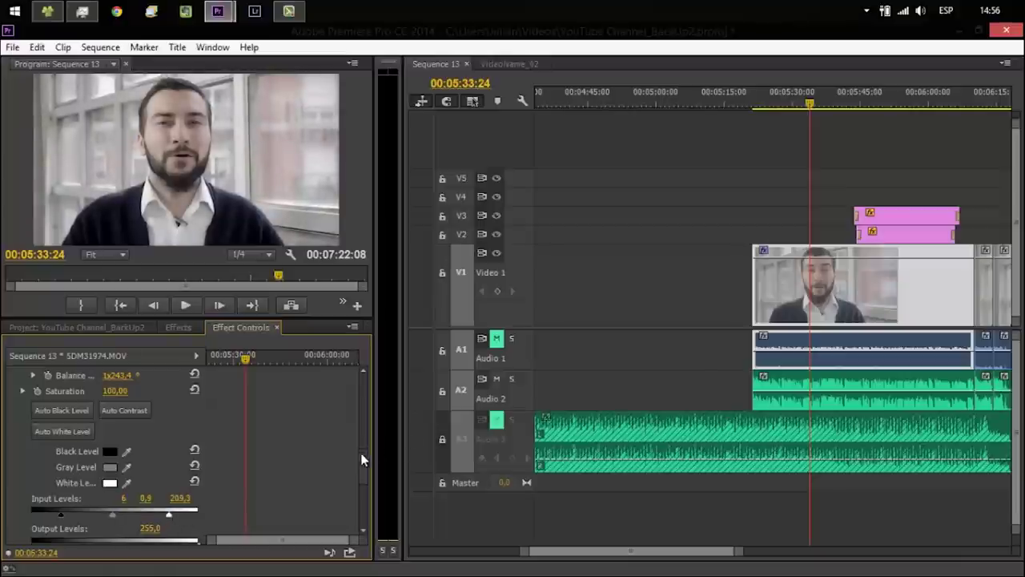
{"action": "left_click_drag", "start_coordinate": [362, 458], "coordinate": [363, 476]}
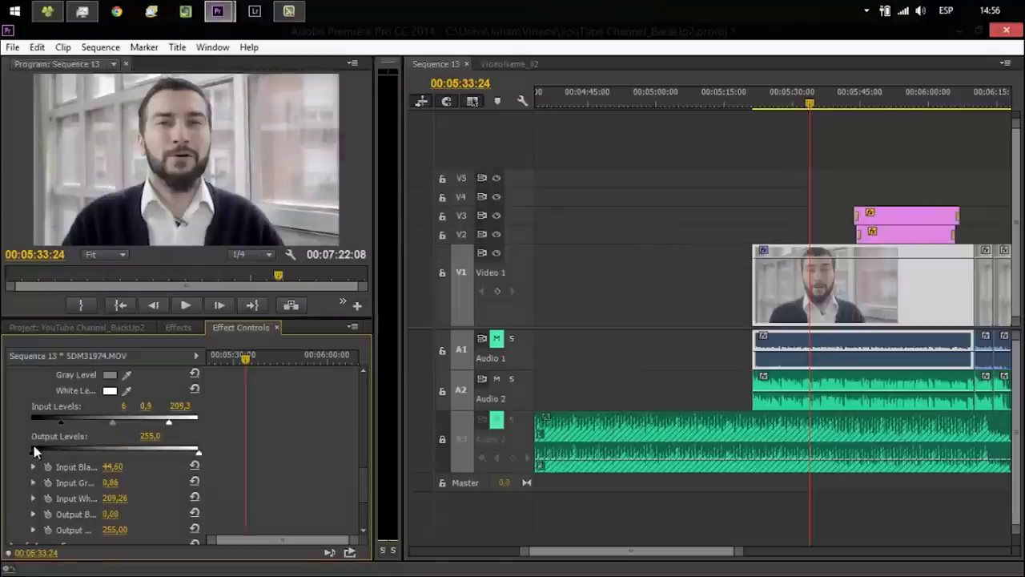
Step: Lift output black to 8, keep output white at 247, and scrub Saturation toward 178
{"action": "left_click_drag", "start_coordinate": [34, 455], "coordinate": [39, 455]}
{"action": "left_click_drag", "start_coordinate": [64, 426], "coordinate": [65, 425]}
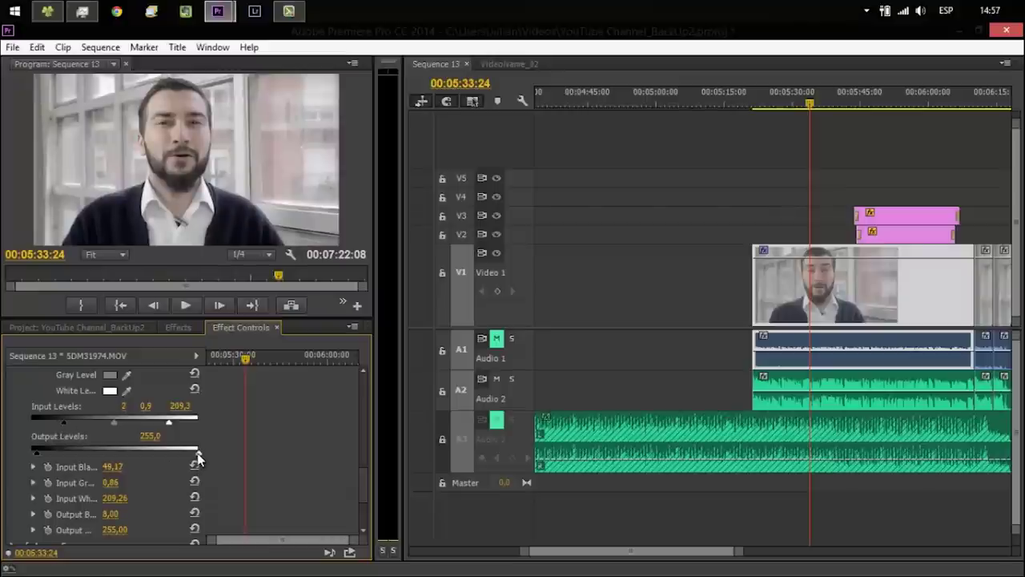
{"action": "mouse_move", "coordinate": [198, 455]}
{"action": "left_mouse_down"}
{"action": "mouse_move", "coordinate": [127, 444]}
{"action": "mouse_move", "coordinate": [238, 448]}
{"action": "left_mouse_up"}
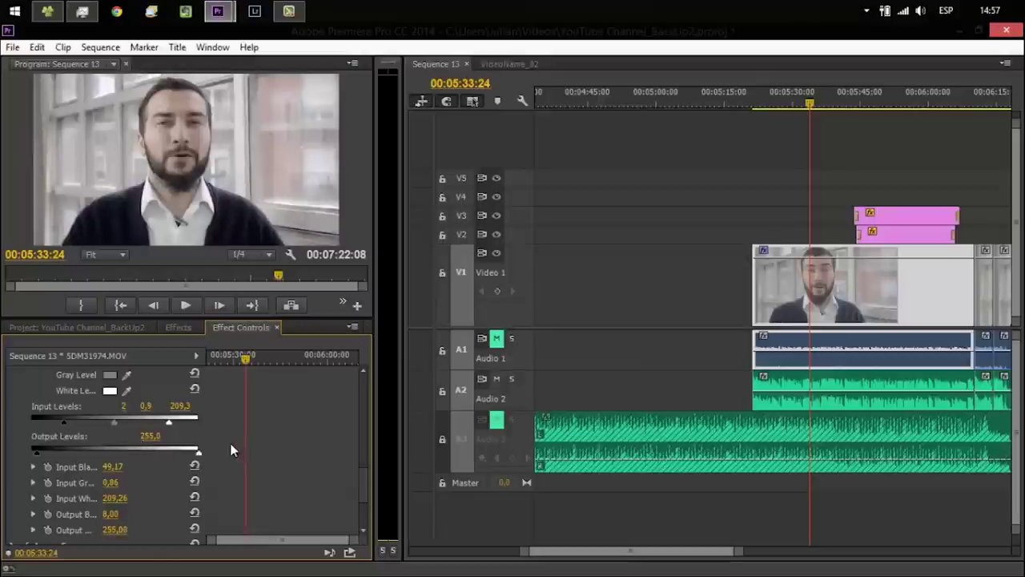
{"action": "left_click_drag", "start_coordinate": [199, 458], "coordinate": [194, 456]}
{"action": "left_click_drag", "start_coordinate": [366, 491], "coordinate": [331, 453]}
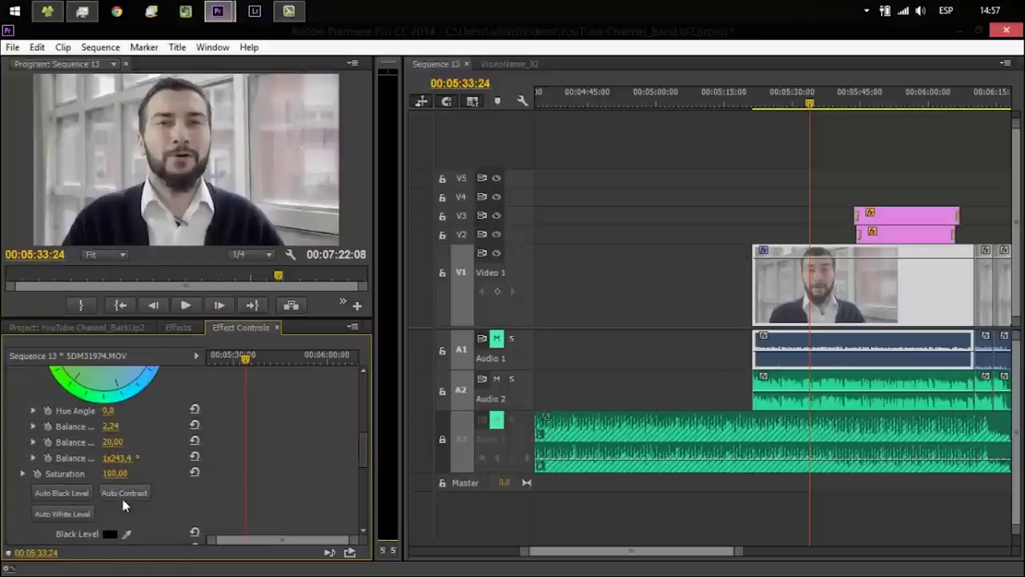
{"action": "mouse_move", "coordinate": [115, 474]}
{"action": "left_mouse_down"}
{"action": "mouse_move", "coordinate": [108, 395]}
{"action": "mouse_move", "coordinate": [120, 475]}
{"action": "left_mouse_up"}
Step: Retype the Saturation value, settling on 168 after a first entry of 14
{"action": "left_click", "coordinate": [119, 473]}
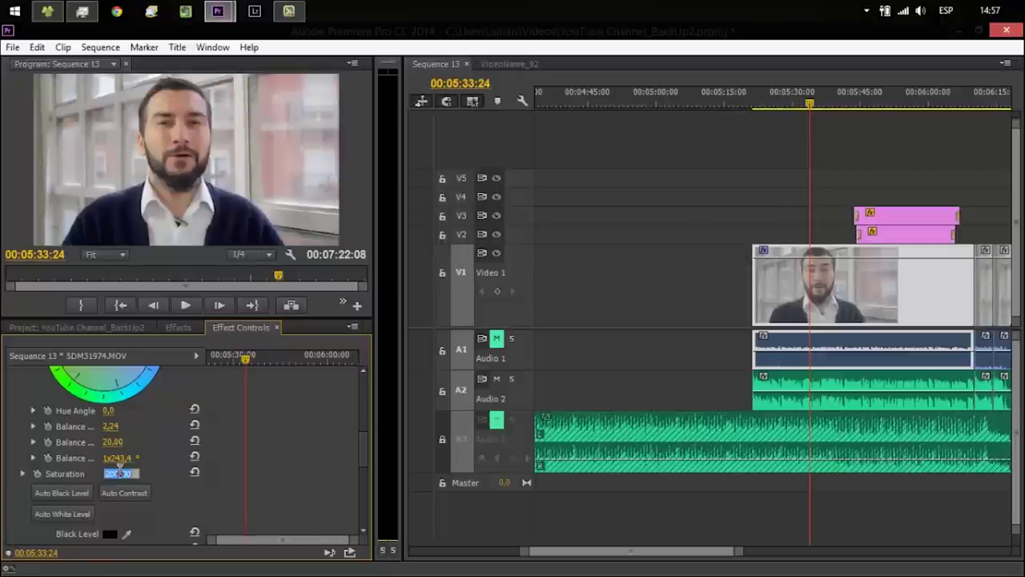
{"action": "type", "text": "140"}
{"action": "key", "text": "Return"}
{"action": "left_click", "coordinate": [118, 473]}
{"action": "type", "text": "168"}
{"action": "key", "text": "Return"}
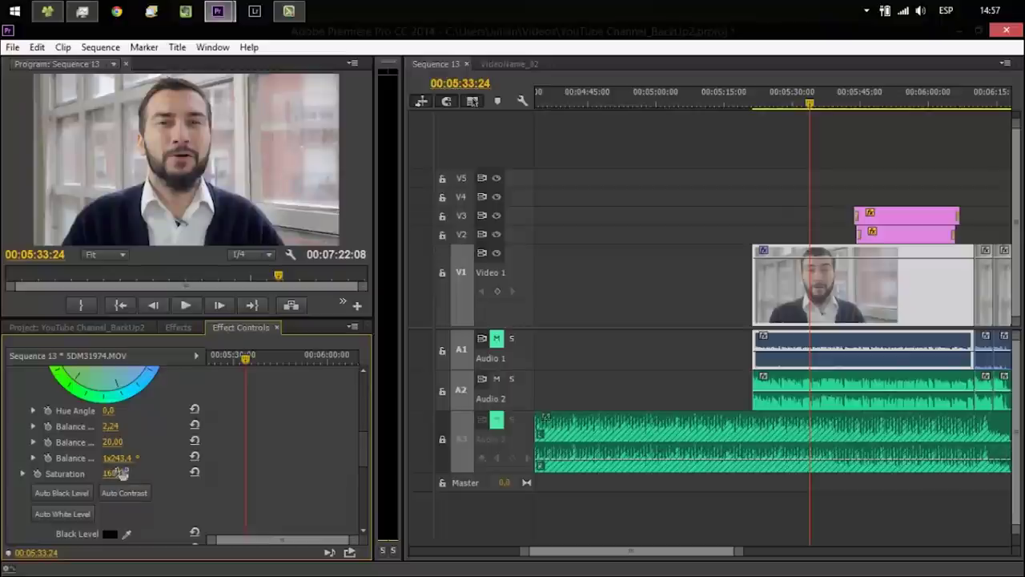
{"action": "scroll", "coordinate": [363, 451], "scroll_direction": "up", "scroll_amount": 3}
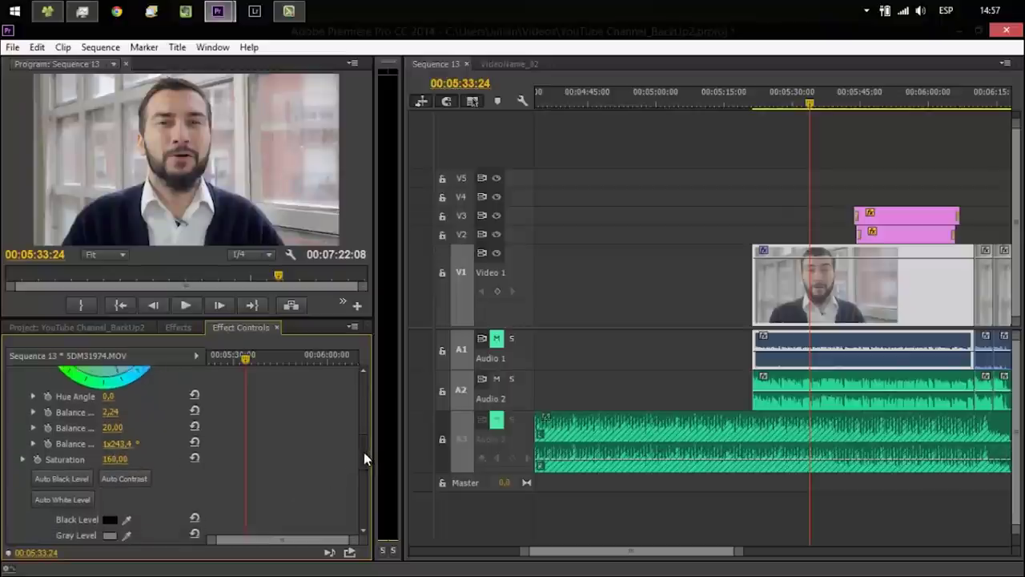
{"action": "left_click_drag", "start_coordinate": [360, 435], "coordinate": [361, 396]}
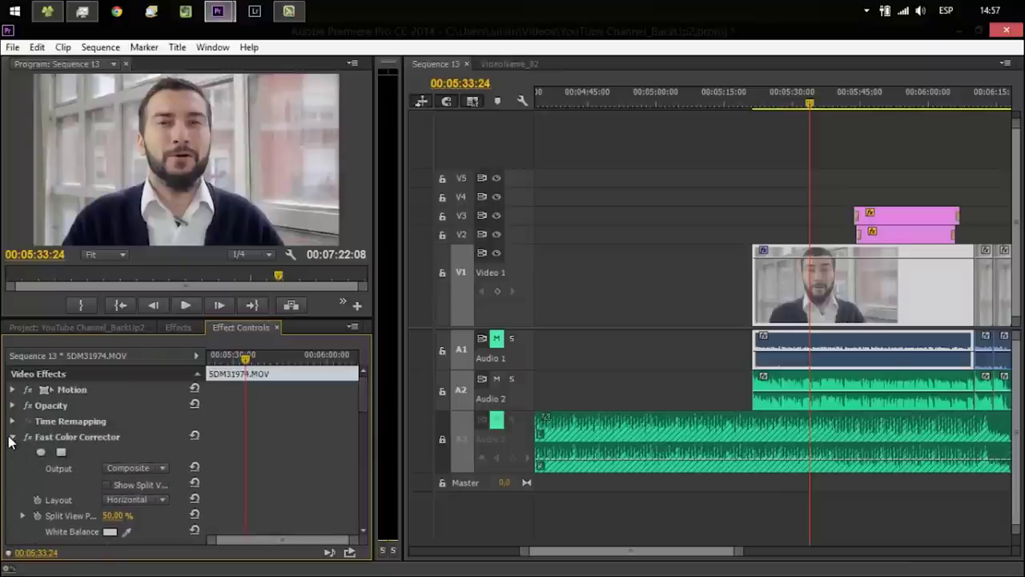
Step: Search 'color corr' and drop Three-Way Color Corrector onto the V1 clip
{"action": "left_click", "coordinate": [12, 436]}
{"action": "left_click", "coordinate": [178, 326]}
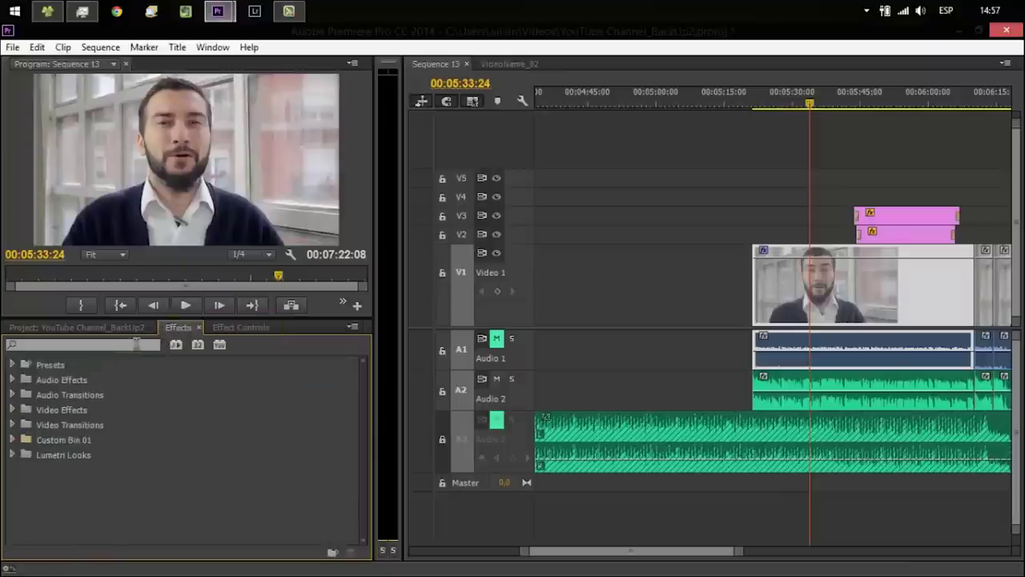
{"action": "type", "text": "color"}
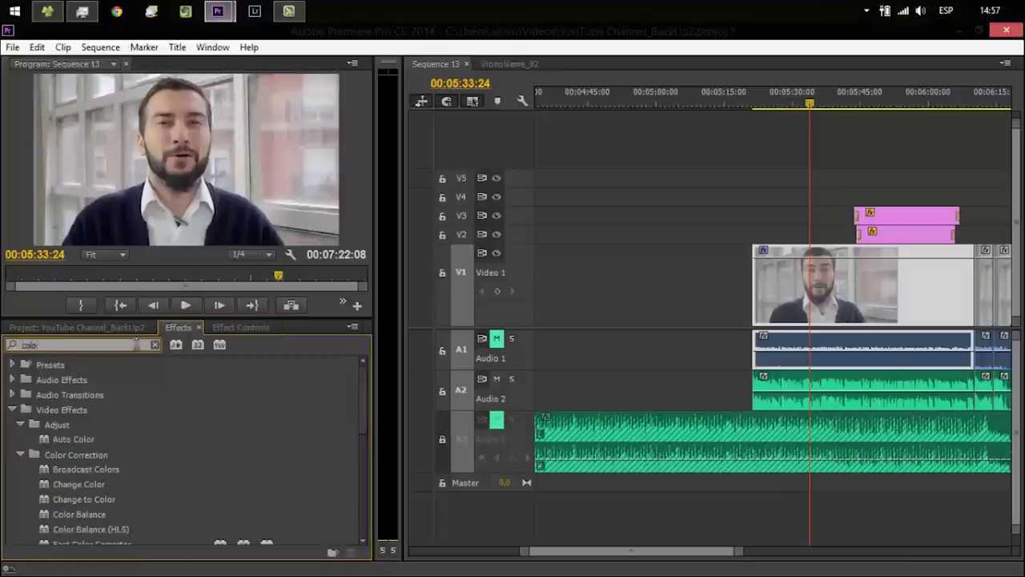
{"action": "type", "text": " corr"}
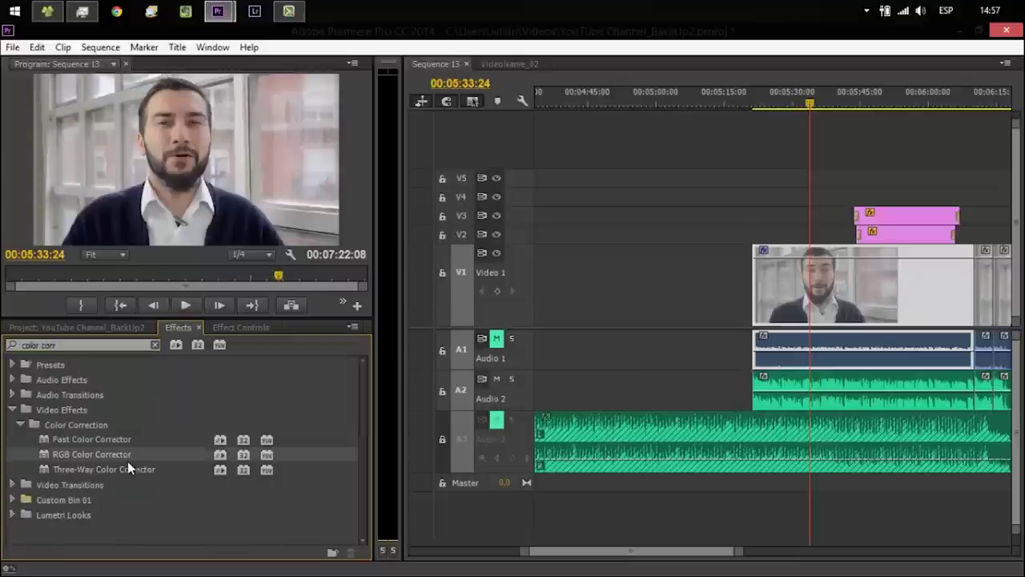
{"action": "mouse_move", "coordinate": [100, 474]}
{"action": "left_mouse_down"}
{"action": "mouse_move", "coordinate": [780, 298]}
{"action": "mouse_move", "coordinate": [763, 295]}
{"action": "left_mouse_up"}
{"action": "left_click", "coordinate": [242, 328]}
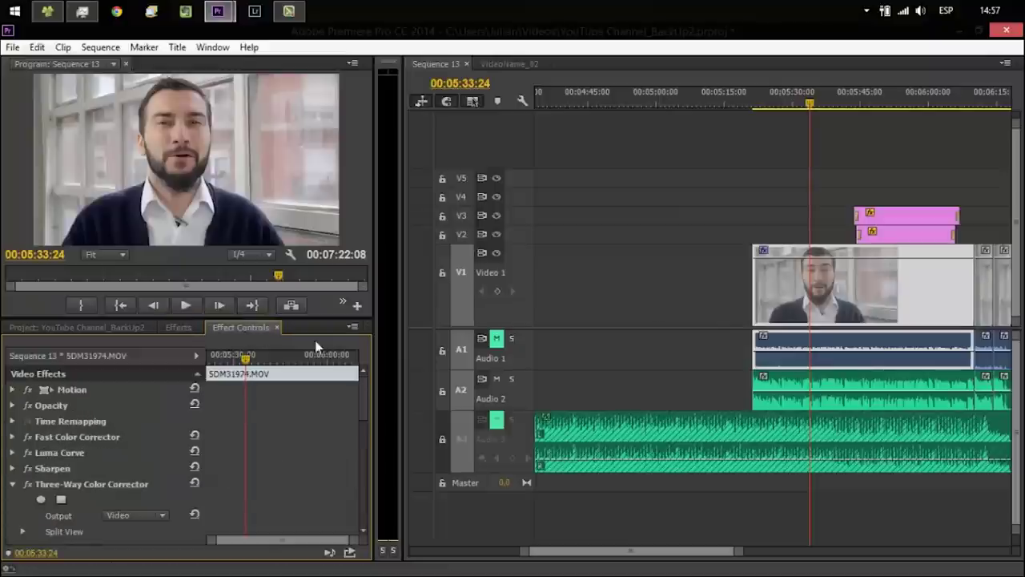
Step: Drag Three-Way Color Corrector up under Fast Color Corrector and toggle Fast Color Corrector's fx off
{"action": "left_click_drag", "start_coordinate": [60, 485], "coordinate": [57, 453]}
{"action": "left_click", "coordinate": [27, 436]}
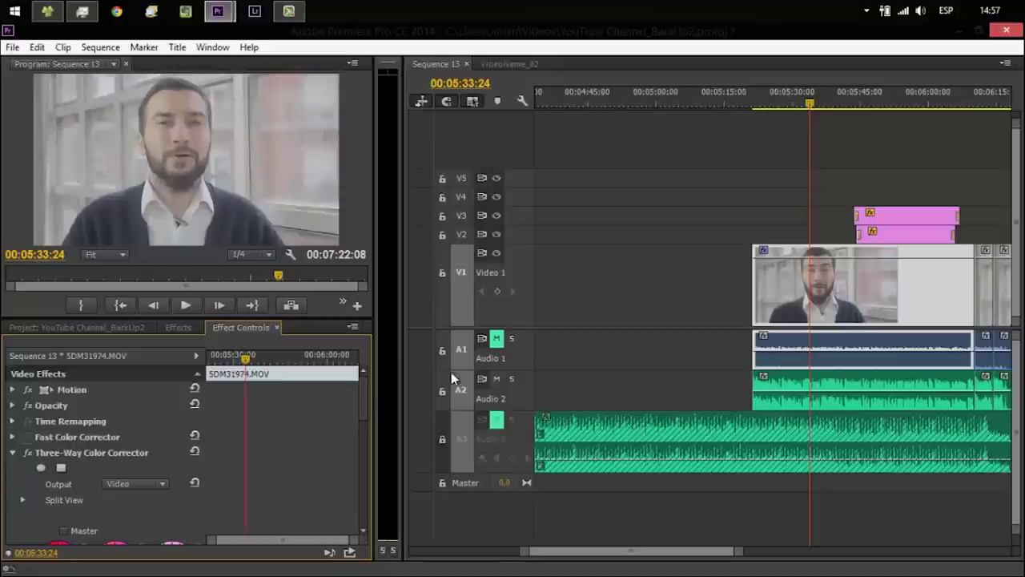
{"action": "left_click_drag", "start_coordinate": [362, 398], "coordinate": [365, 438]}
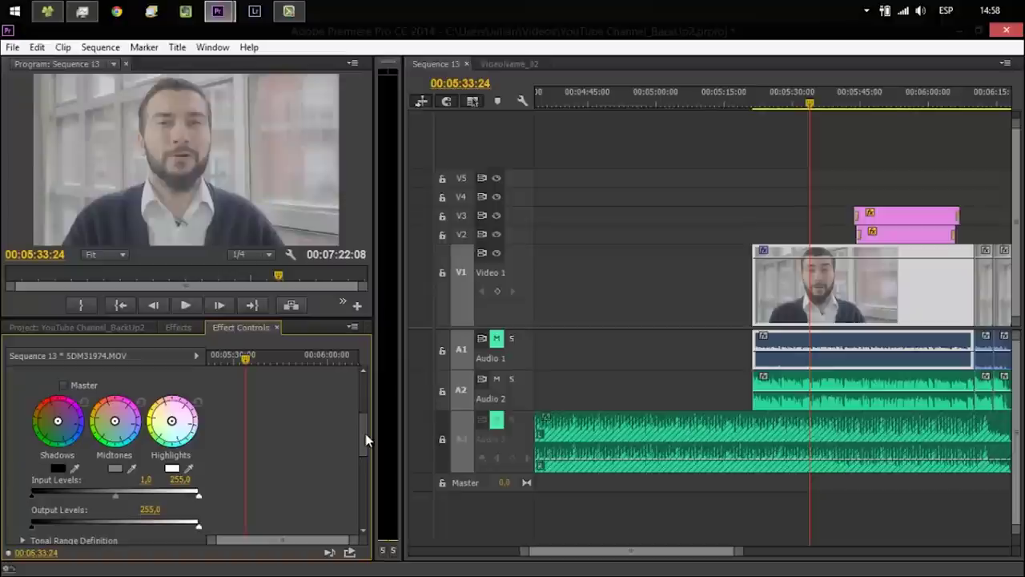
{"action": "mouse_move", "coordinate": [365, 439]}
{"action": "left_mouse_down"}
{"action": "mouse_move", "coordinate": [365, 406]}
{"action": "mouse_move", "coordinate": [365, 442]}
{"action": "left_mouse_up"}
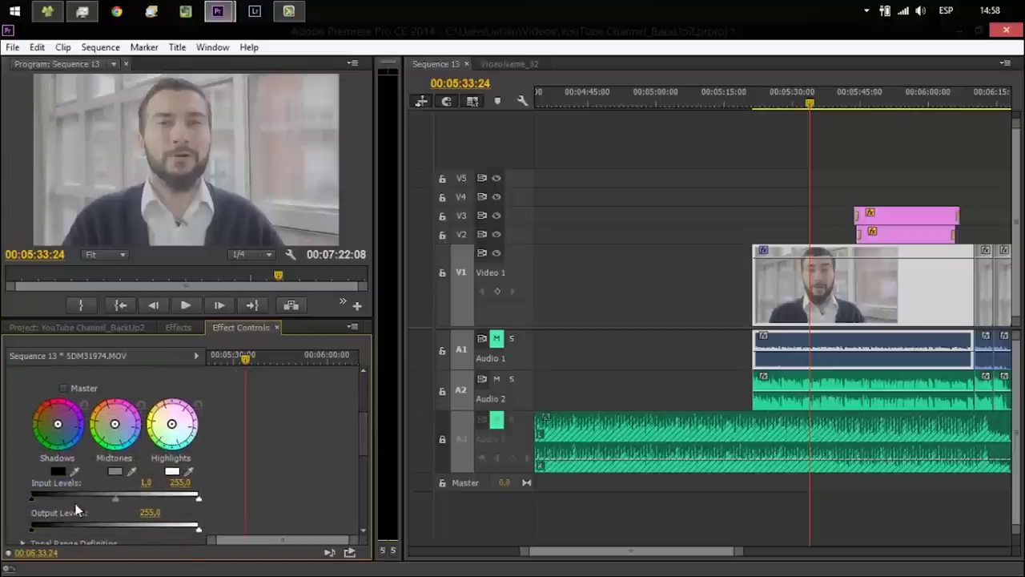
Step: Tint the colour wheels and set Three-Way input levels to black 5 and white 210,4
{"action": "left_click", "coordinate": [52, 416]}
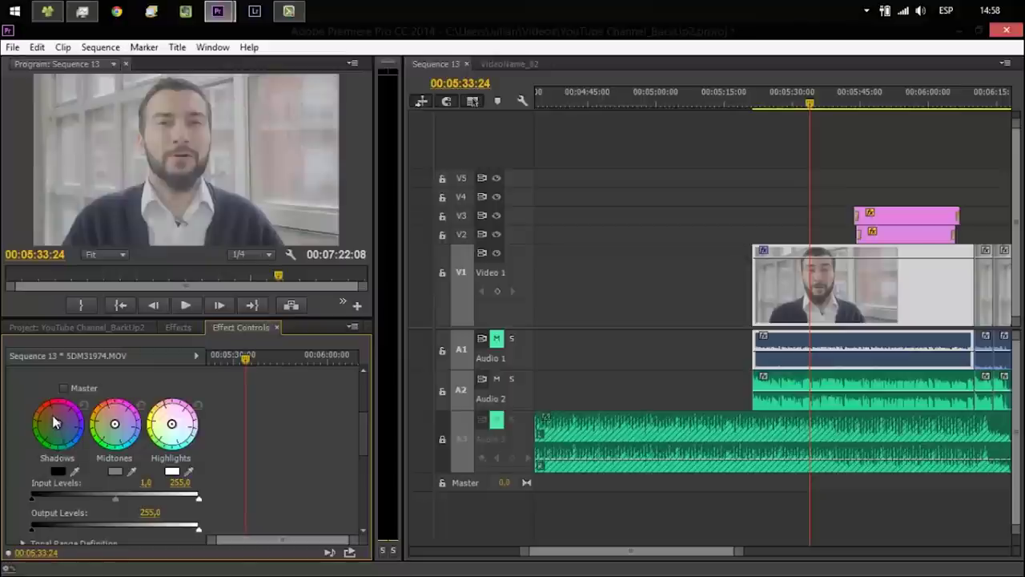
{"action": "mouse_move", "coordinate": [52, 421]}
{"action": "left_mouse_down"}
{"action": "mouse_move", "coordinate": [61, 414]}
{"action": "mouse_move", "coordinate": [69, 444]}
{"action": "mouse_move", "coordinate": [97, 421]}
{"action": "mouse_move", "coordinate": [114, 434]}
{"action": "mouse_move", "coordinate": [166, 415]}
{"action": "mouse_move", "coordinate": [182, 433]}
{"action": "mouse_move", "coordinate": [160, 430]}
{"action": "left_mouse_up"}
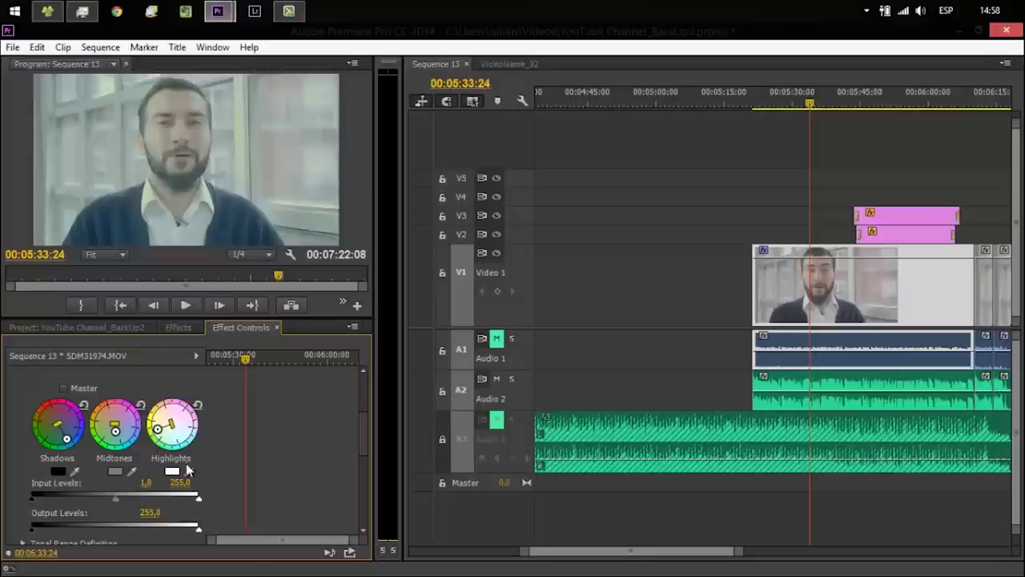
{"action": "left_click_drag", "start_coordinate": [192, 498], "coordinate": [169, 498]}
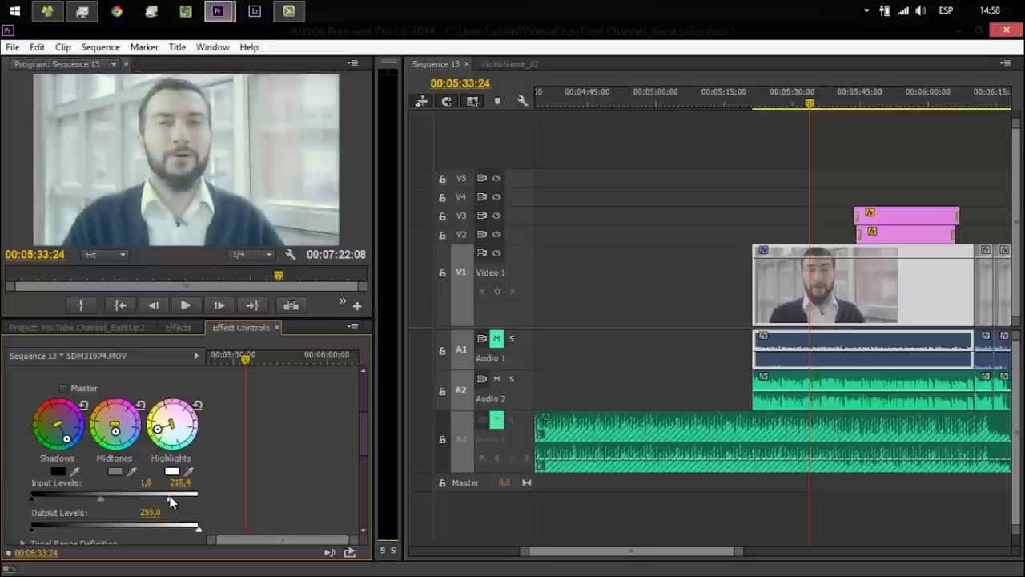
{"action": "left_click_drag", "start_coordinate": [34, 498], "coordinate": [66, 498]}
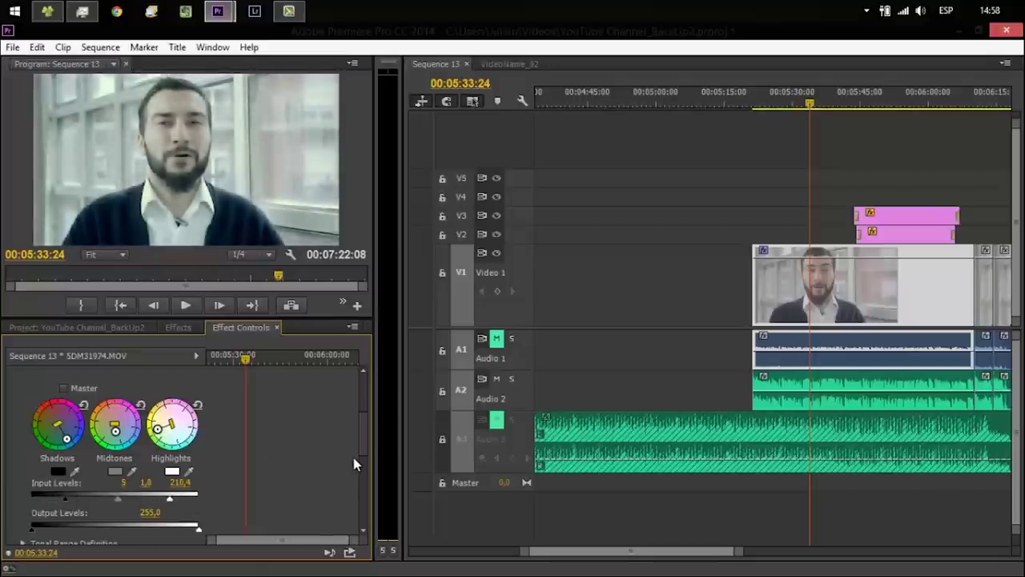
{"action": "mouse_move", "coordinate": [362, 443]}
{"action": "left_mouse_down"}
{"action": "mouse_move", "coordinate": [362, 434]}
{"action": "mouse_move", "coordinate": [359, 457]}
{"action": "mouse_move", "coordinate": [355, 419]}
{"action": "left_mouse_up"}
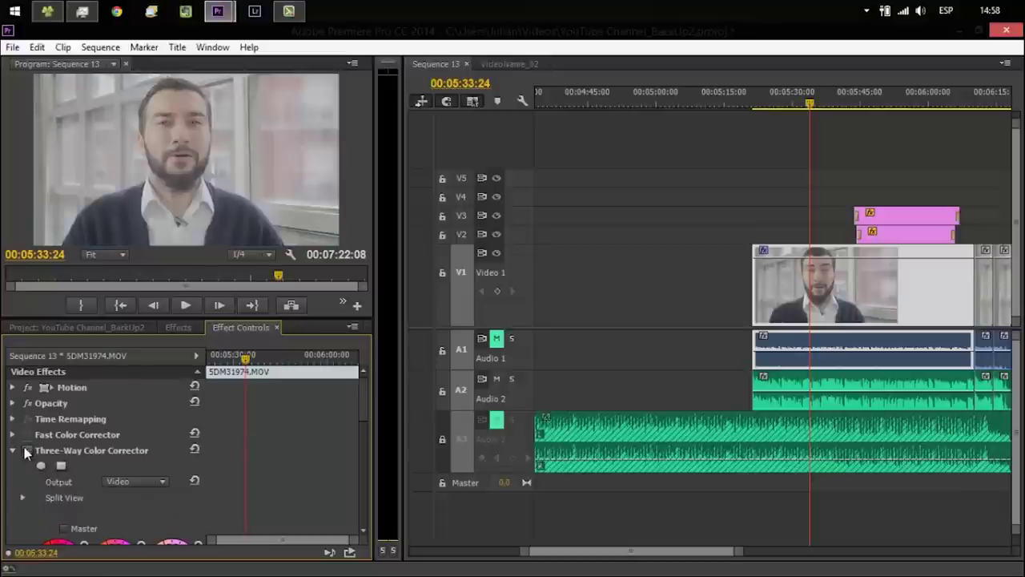
Step: Switch the Fast Color Corrector's fx toggle back on, with Three-Way Color Corrector collapsed
{"action": "left_click", "coordinate": [12, 450]}
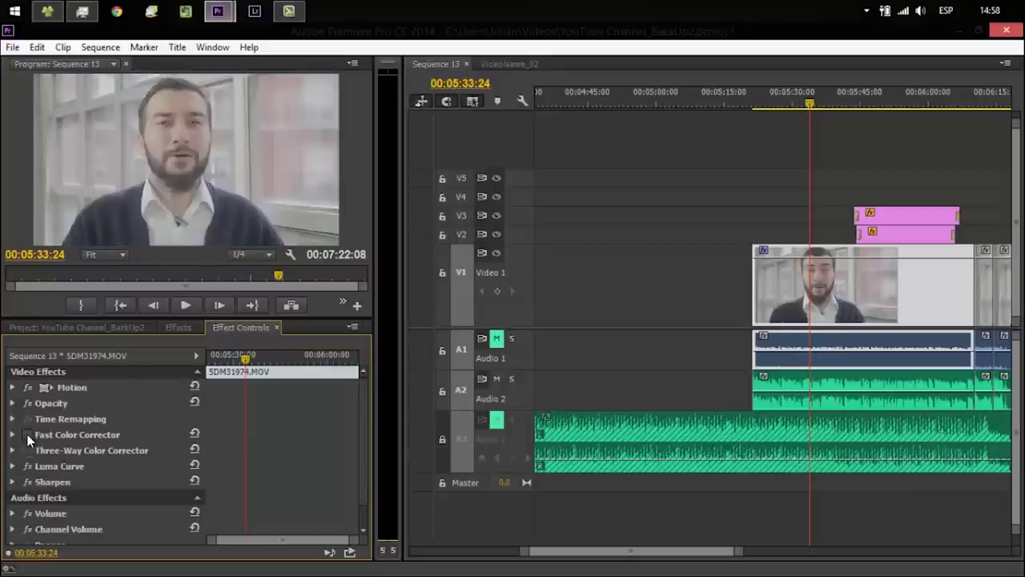
{"action": "left_click", "coordinate": [27, 434]}
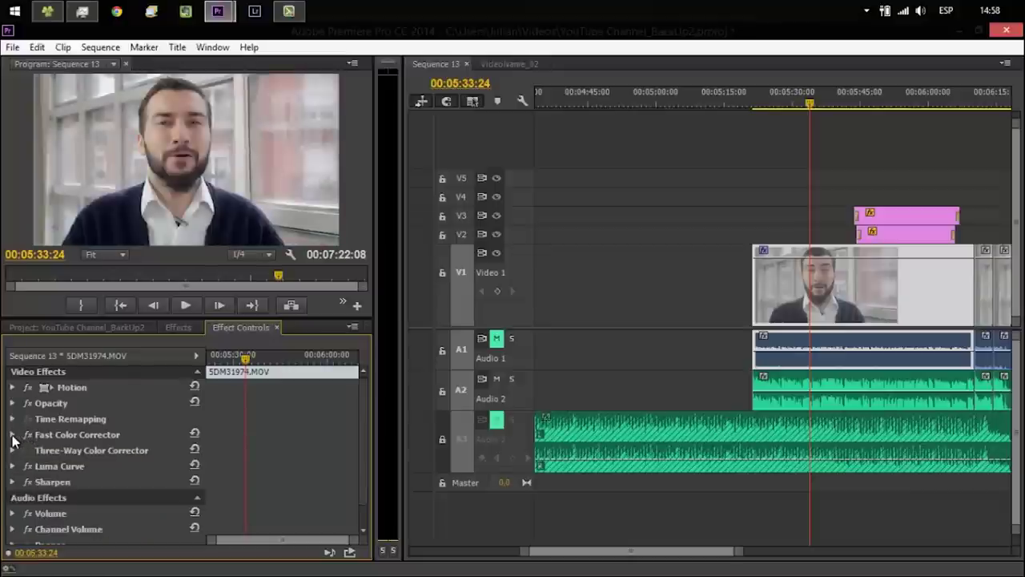
{"action": "left_click", "coordinate": [12, 435]}
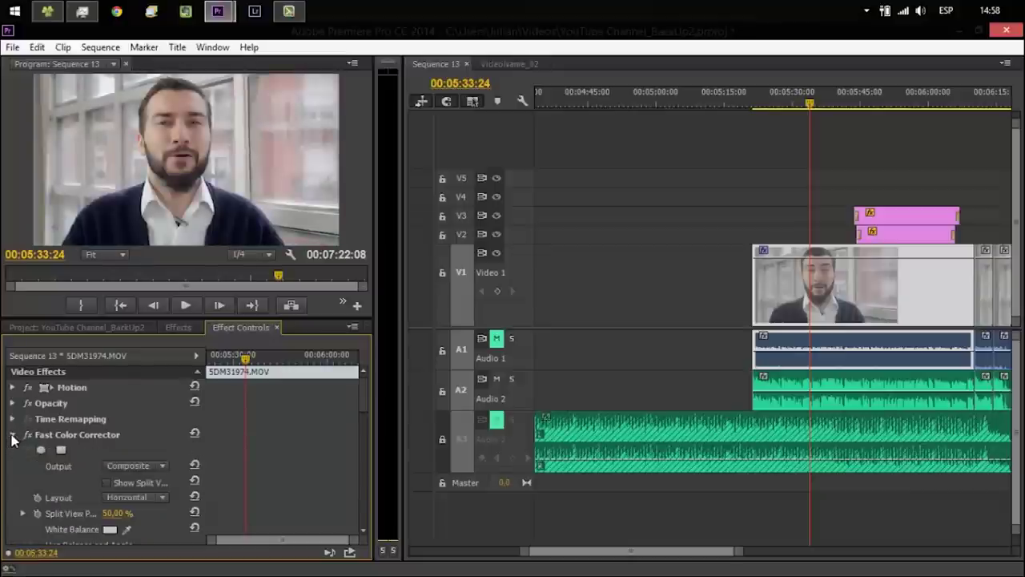
{"action": "left_click", "coordinate": [12, 435]}
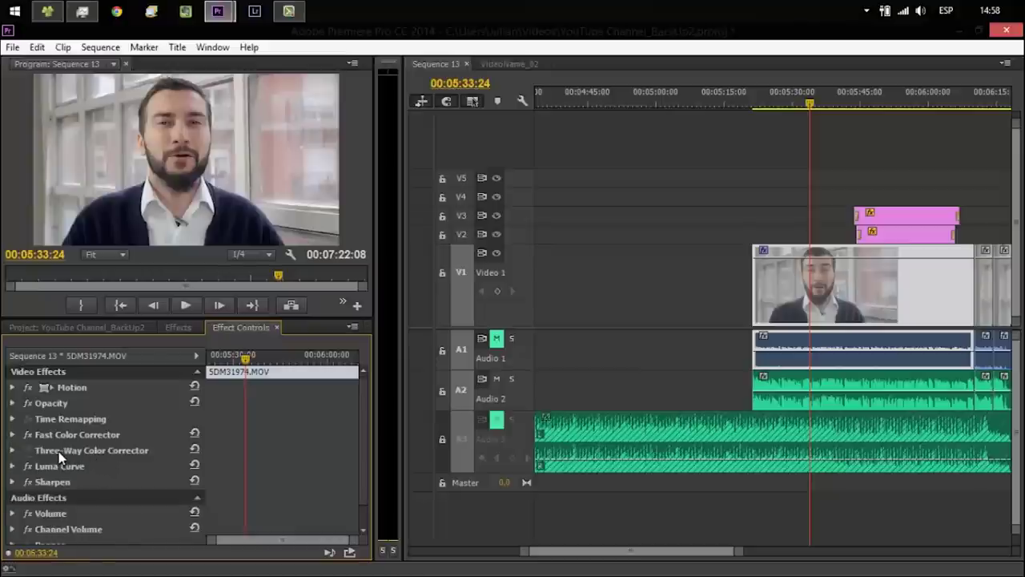
Step: Apply the RGB Color Corrector from the colour-correction effects to the V1 clip
{"action": "left_click", "coordinate": [178, 327]}
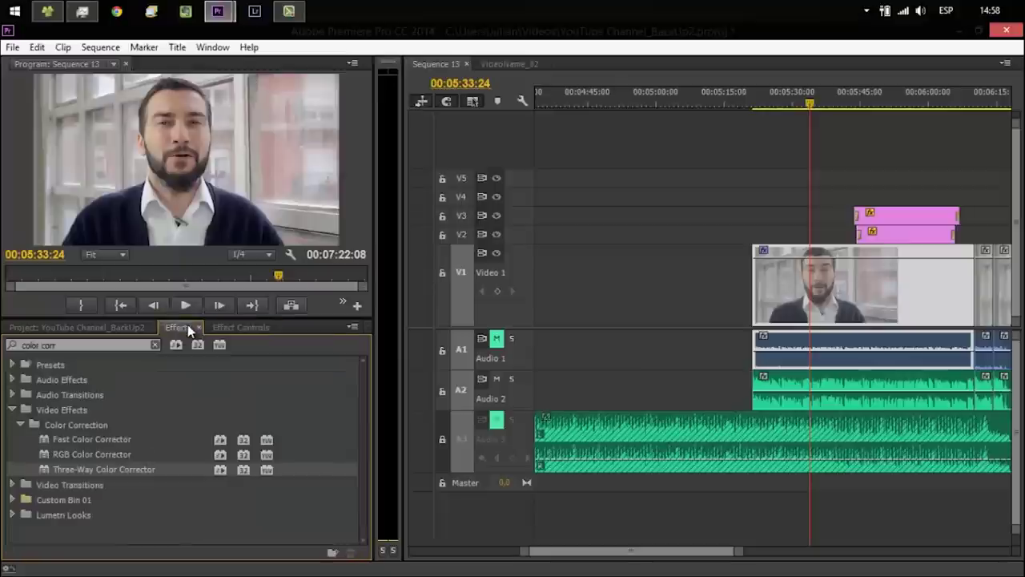
{"action": "left_click_drag", "start_coordinate": [109, 456], "coordinate": [801, 284]}
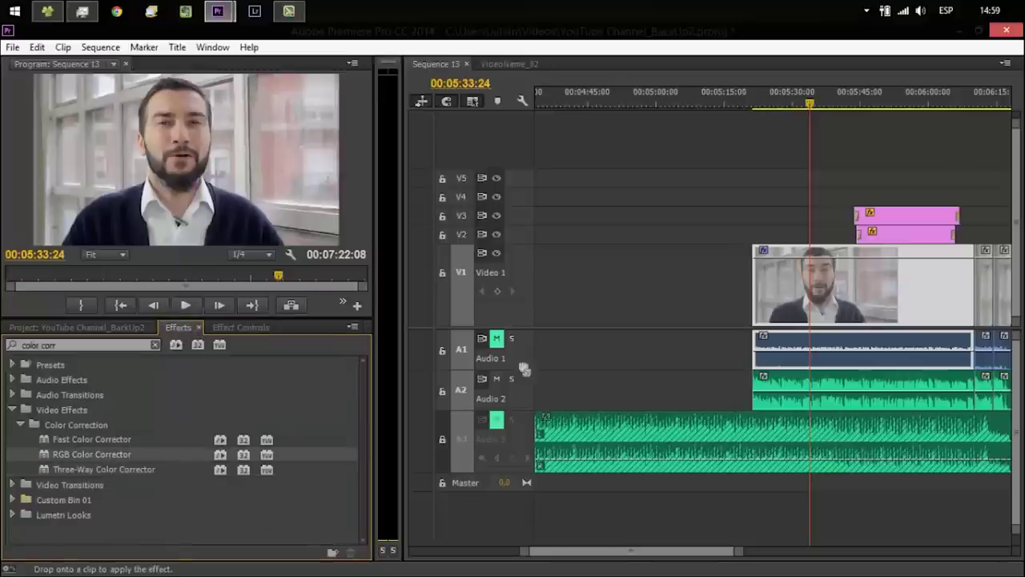
{"action": "left_click", "coordinate": [255, 329]}
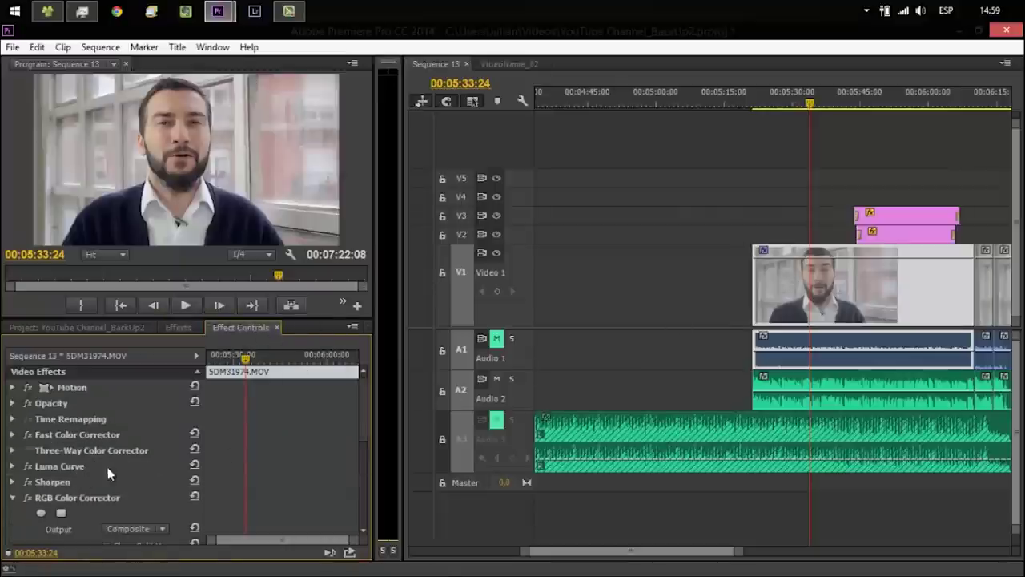
Step: Reorder the effects so Luma Curve and Sharpen come after the RGB Color Corrector
{"action": "left_click", "coordinate": [80, 481]}
{"action": "left_click", "coordinate": [80, 465], "text": "shift"}
{"action": "key", "text": "Delete"}
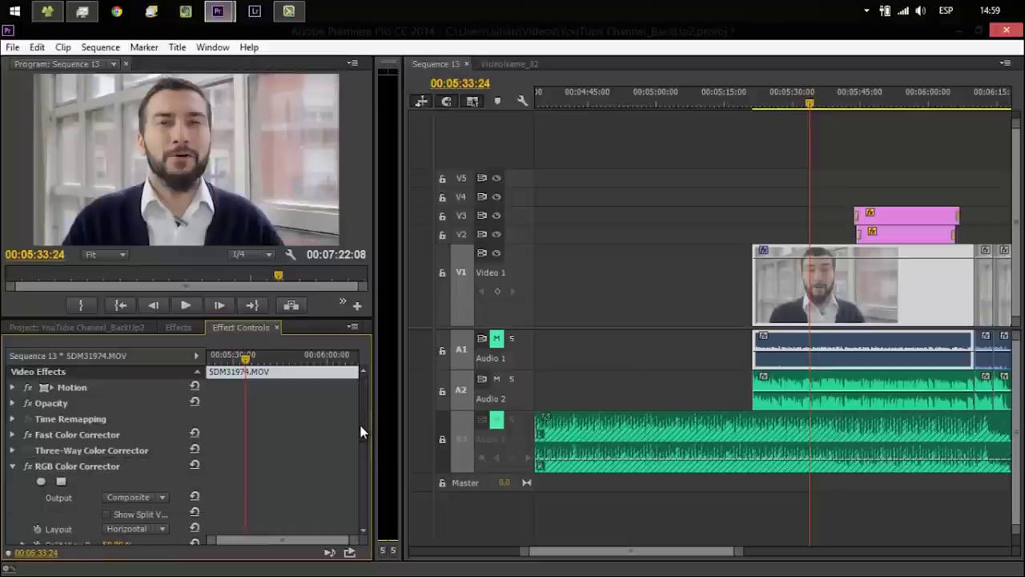
{"action": "left_click_drag", "start_coordinate": [362, 433], "coordinate": [366, 446]}
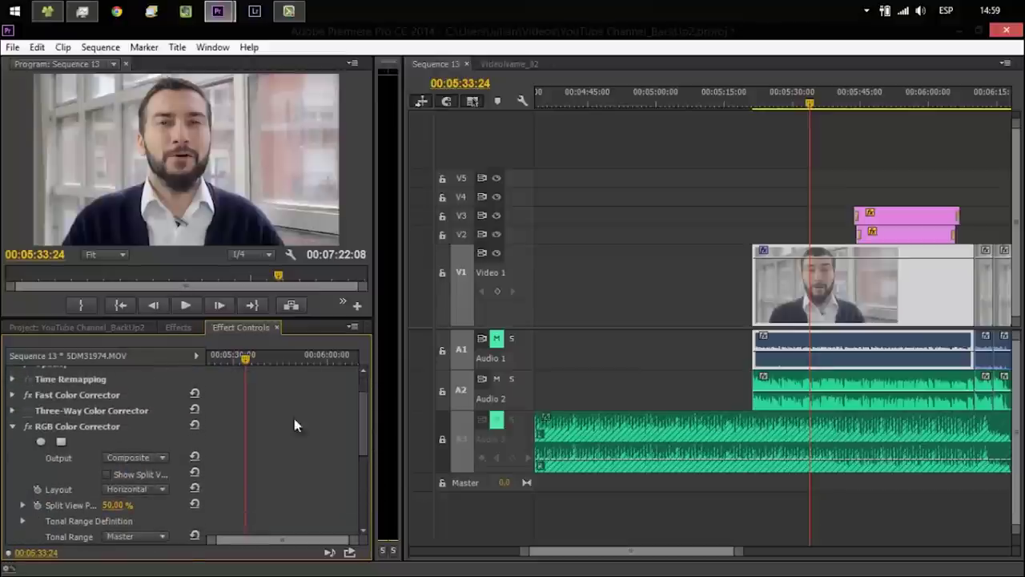
{"action": "left_click", "coordinate": [12, 426]}
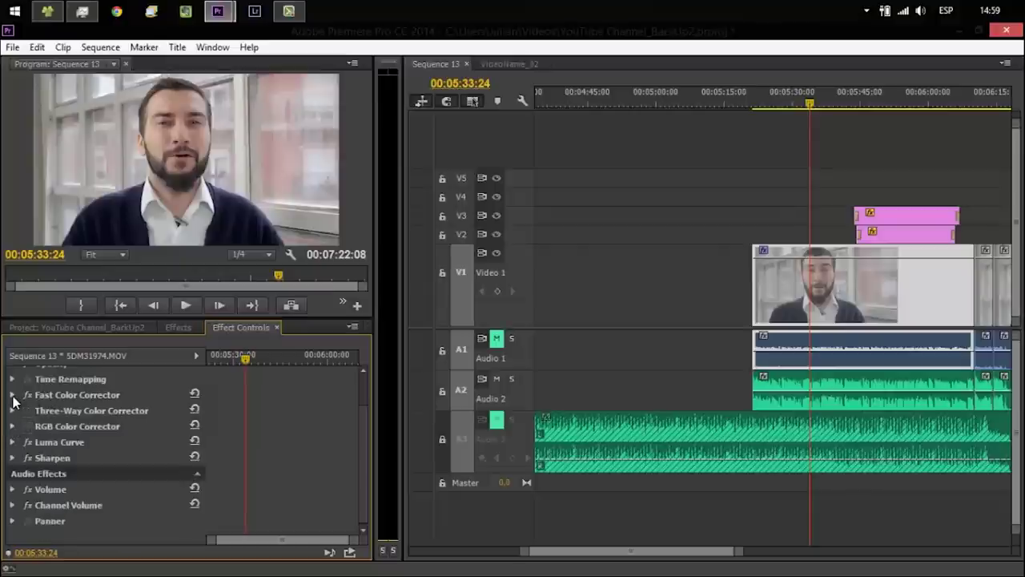
Step: Lower the Fast Color Corrector saturation from 160 to 140
{"action": "left_click", "coordinate": [12, 395]}
{"action": "scroll", "coordinate": [352, 433], "scroll_direction": "down", "scroll_amount": 5}
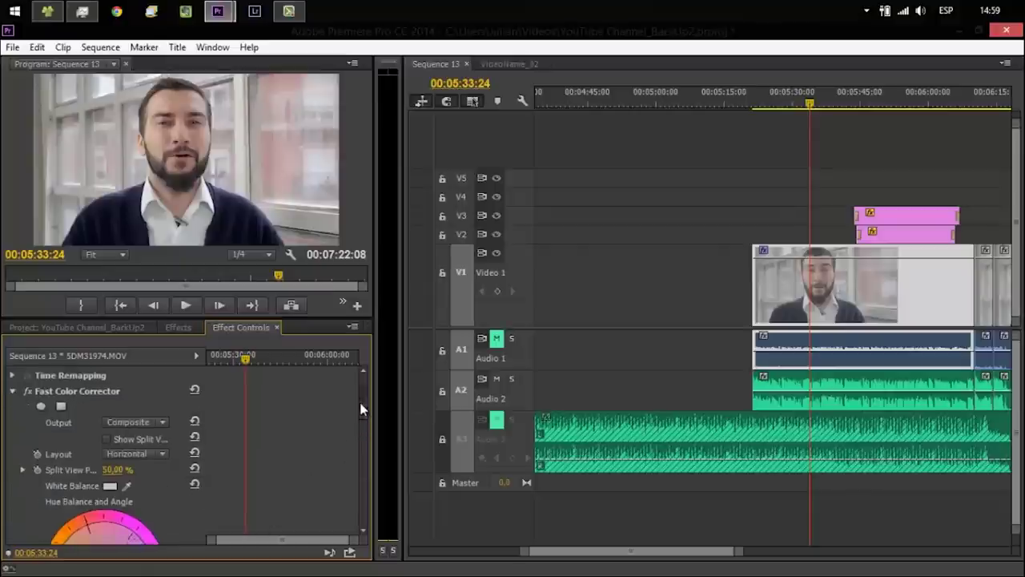
{"action": "left_click", "coordinate": [115, 456]}
{"action": "type", "text": "140"}
{"action": "key", "text": "Return"}
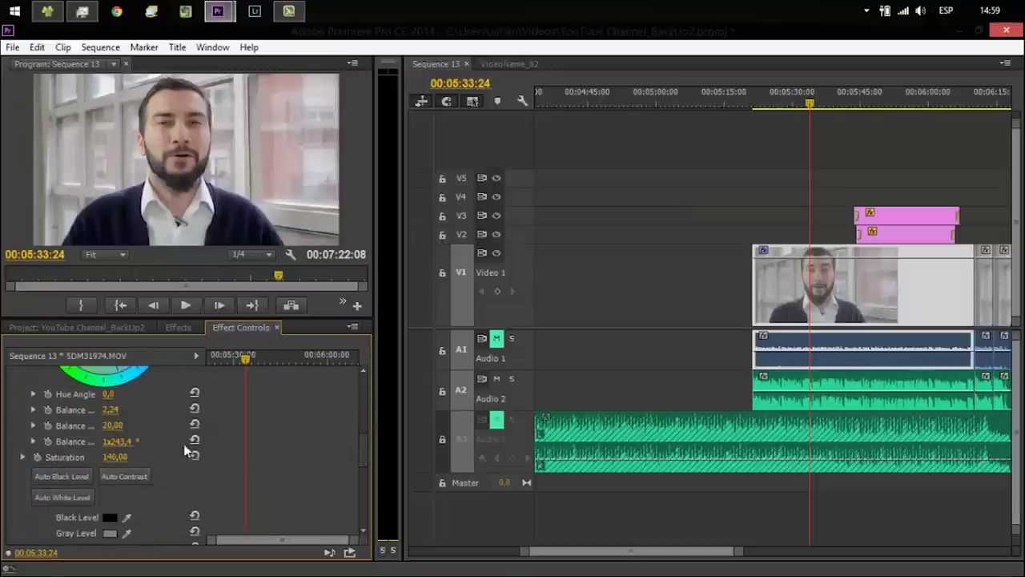
Step: Collapse Fast Color Corrector and move Luma Curve directly below it
{"action": "scroll", "coordinate": [360, 410], "scroll_direction": "up", "scroll_amount": 5}
{"action": "scroll", "coordinate": [360, 405], "scroll_direction": "up", "scroll_amount": 2}
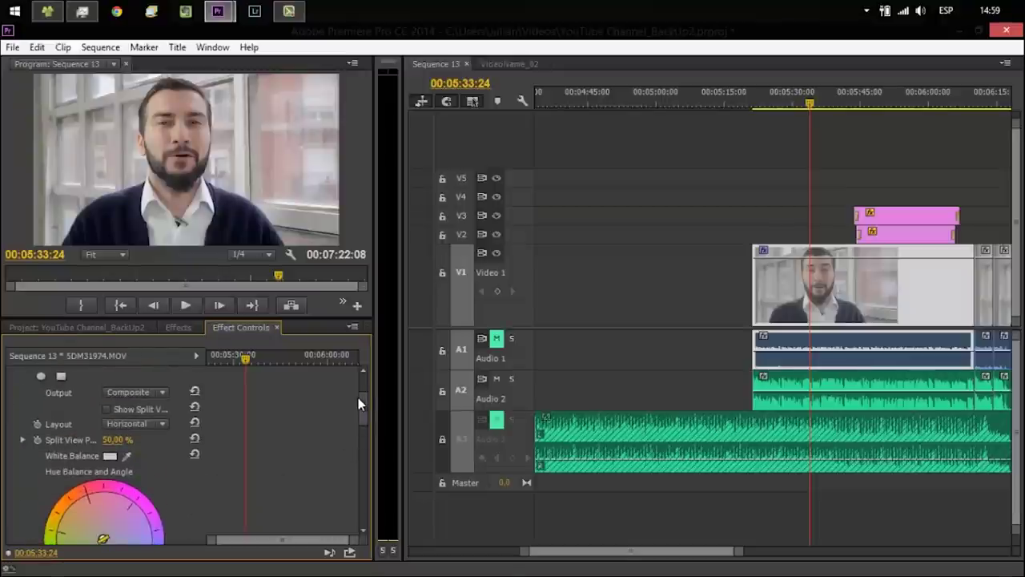
{"action": "scroll", "coordinate": [360, 404], "scroll_direction": "up", "scroll_amount": 4}
{"action": "left_click", "coordinate": [11, 436]}
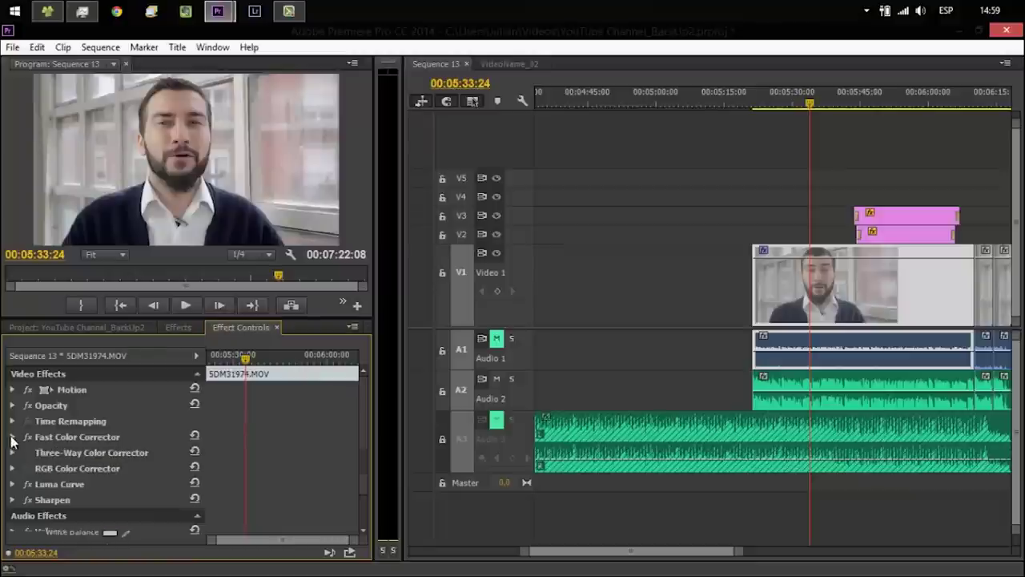
{"action": "left_click_drag", "start_coordinate": [64, 484], "coordinate": [64, 455]}
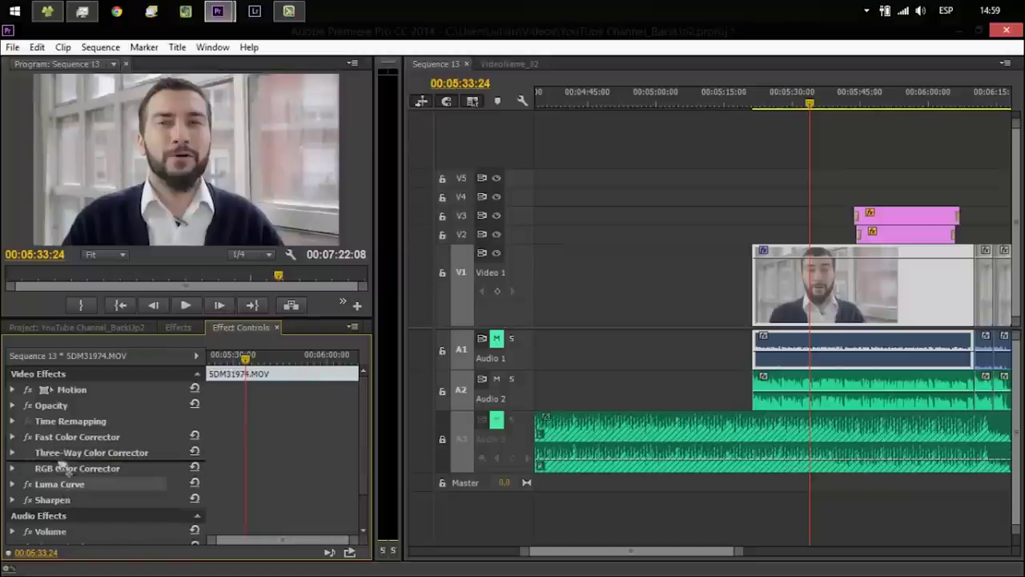
Step: Shape the Luma Curve into an S-curve, lifting highlights and deepening shadows
{"action": "left_click", "coordinate": [12, 452]}
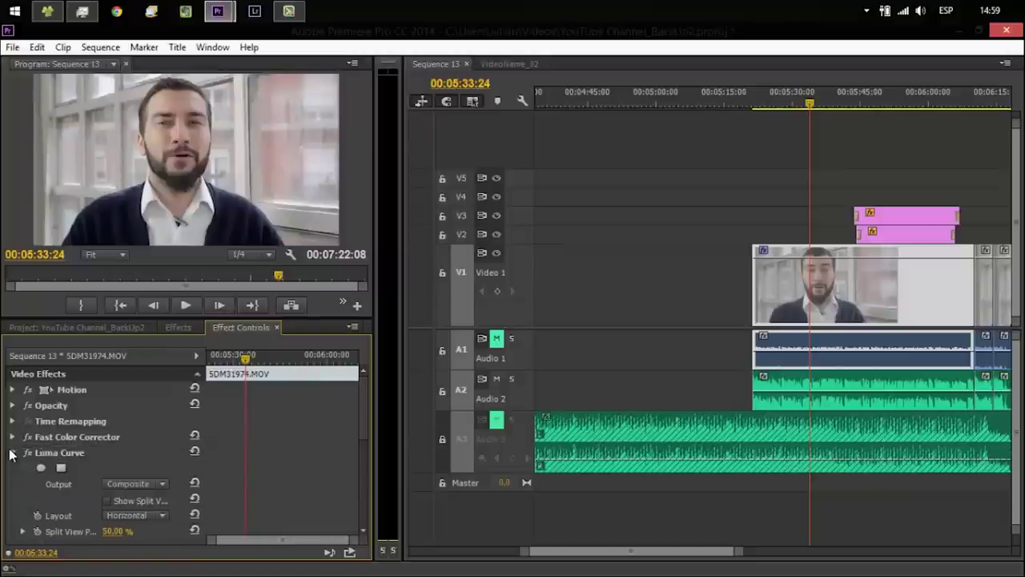
{"action": "left_click_drag", "start_coordinate": [364, 434], "coordinate": [363, 463]}
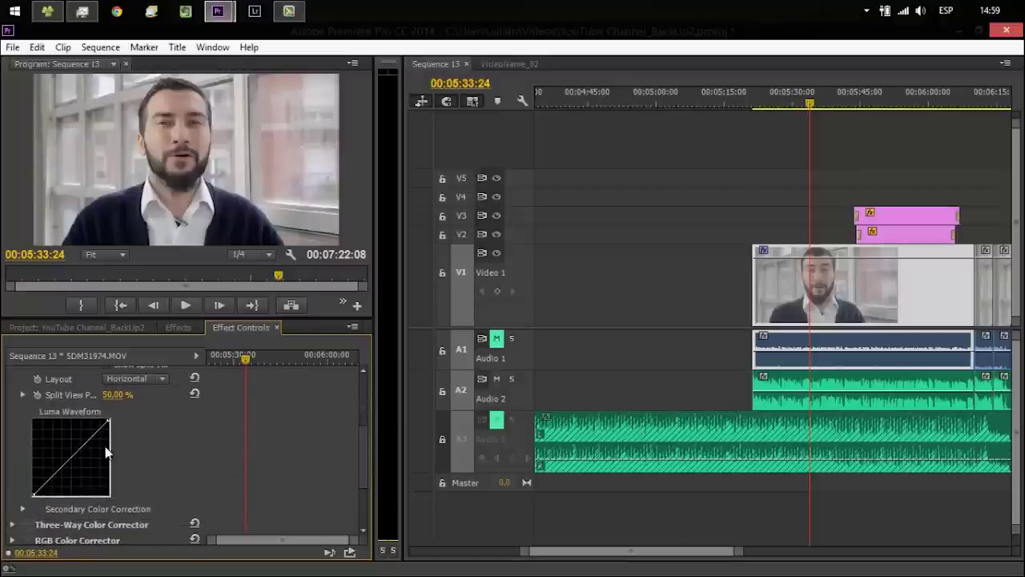
{"action": "left_click", "coordinate": [69, 455]}
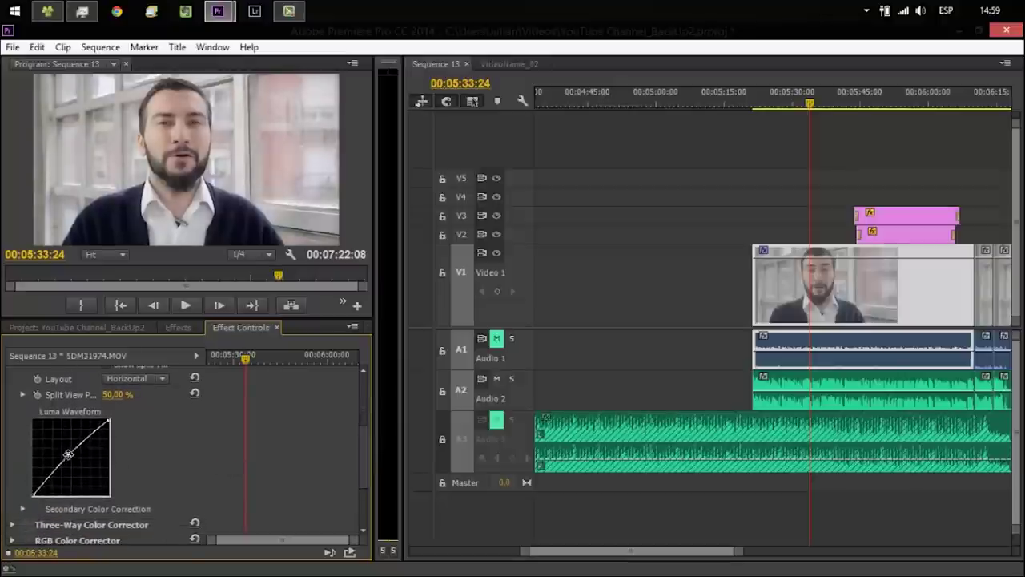
{"action": "left_click_drag", "start_coordinate": [94, 434], "coordinate": [89, 429]}
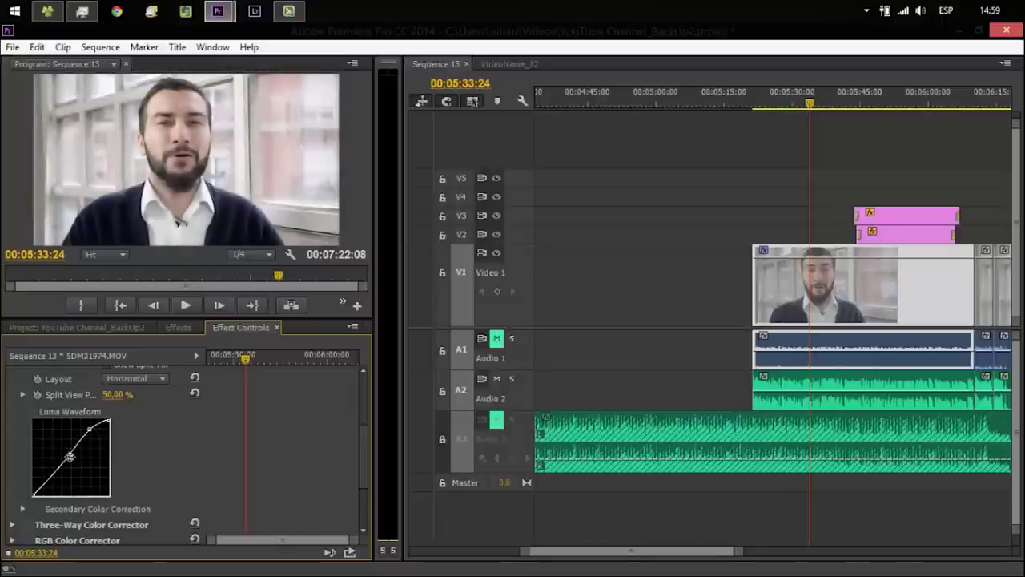
{"action": "left_click_drag", "start_coordinate": [69, 453], "coordinate": [70, 458]}
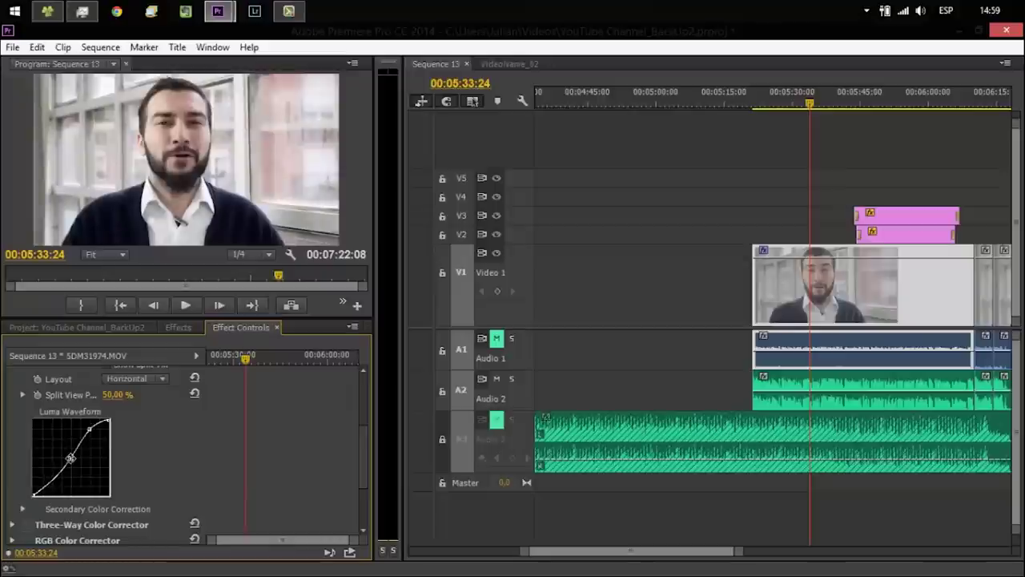
{"action": "left_click_drag", "start_coordinate": [57, 476], "coordinate": [55, 475]}
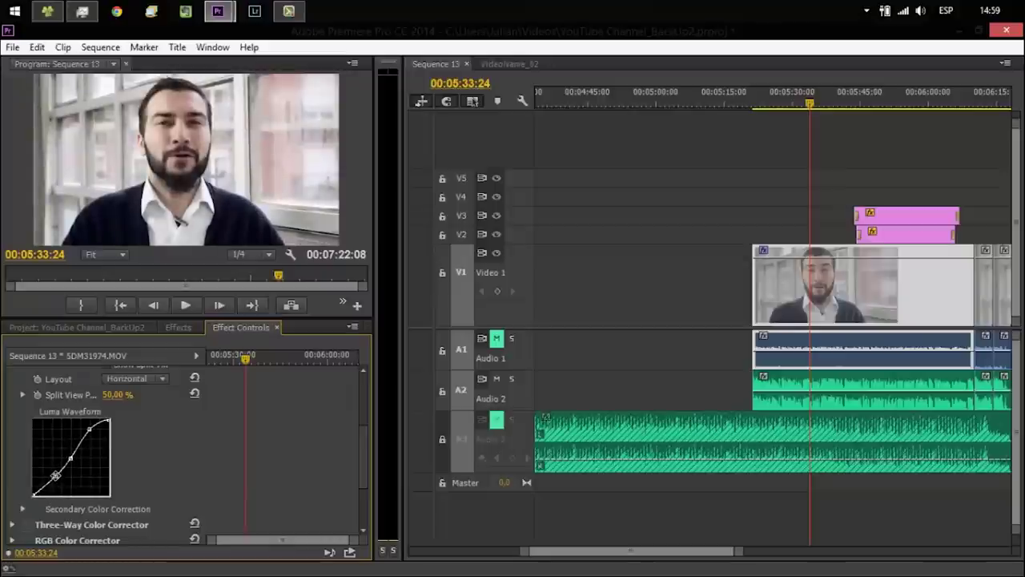
{"action": "left_click_drag", "start_coordinate": [89, 430], "coordinate": [92, 433]}
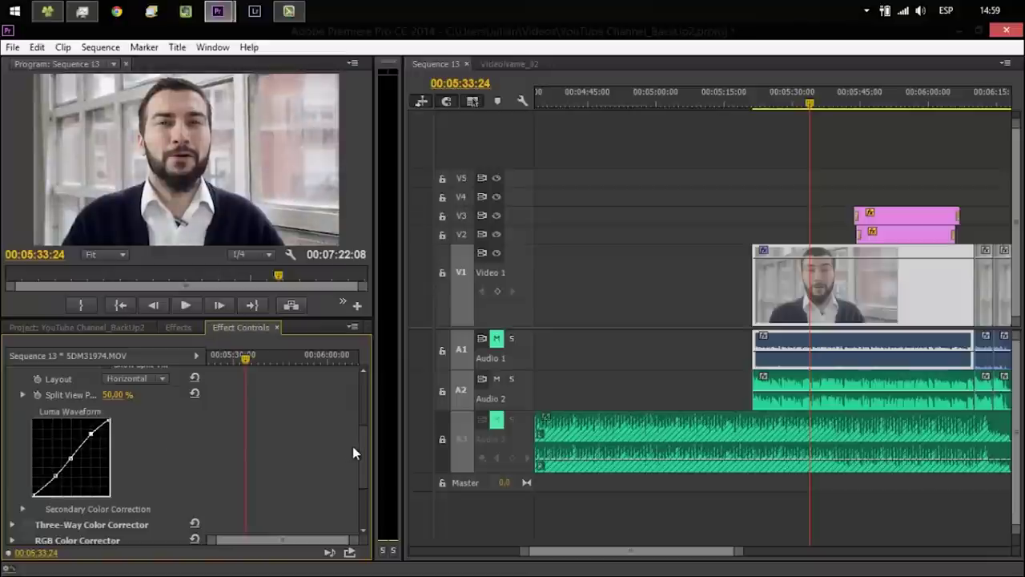
{"action": "left_click_drag", "start_coordinate": [359, 451], "coordinate": [332, 414]}
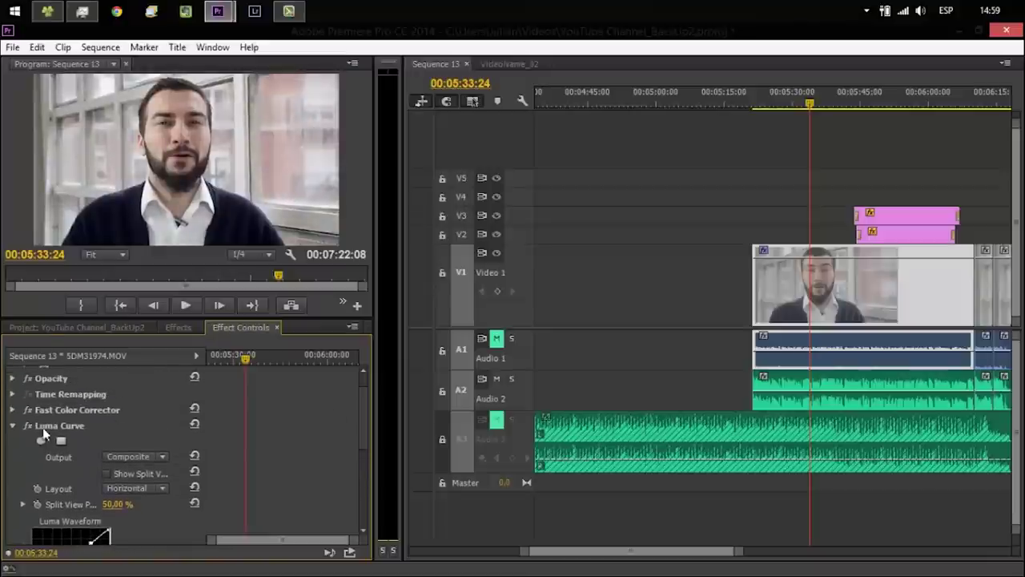
Step: Toggle the Luma Curve off and on repeatedly to compare against the ungraded image
{"action": "left_click", "coordinate": [33, 427]}
{"action": "left_click", "coordinate": [32, 427]}
{"action": "left_click", "coordinate": [32, 426]}
{"action": "left_click", "coordinate": [33, 427]}
{"action": "left_click", "coordinate": [32, 427]}
{"action": "left_click", "coordinate": [33, 426]}
{"action": "left_click", "coordinate": [32, 427]}
{"action": "left_click", "coordinate": [33, 426]}
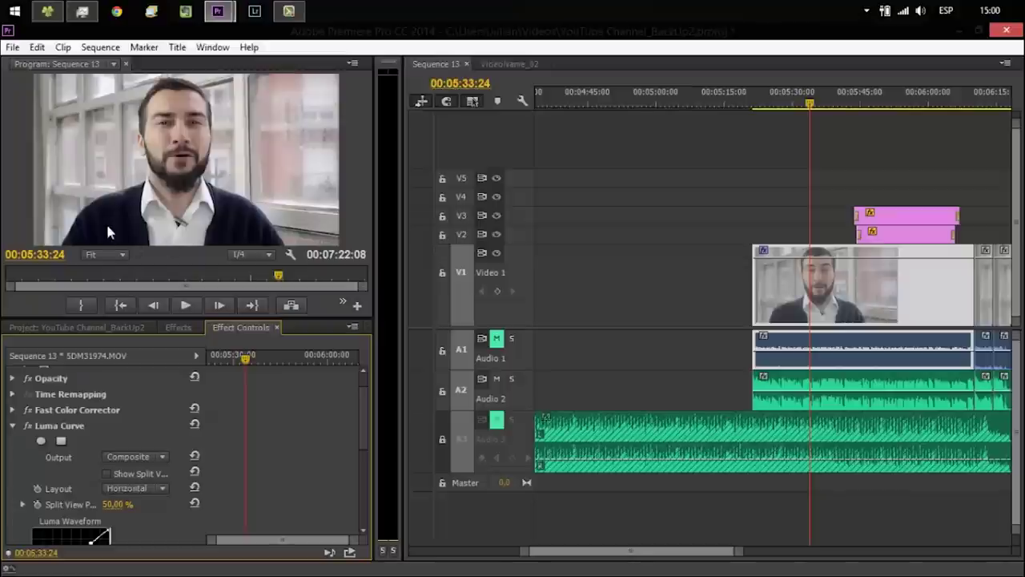
{"action": "left_click", "coordinate": [28, 427]}
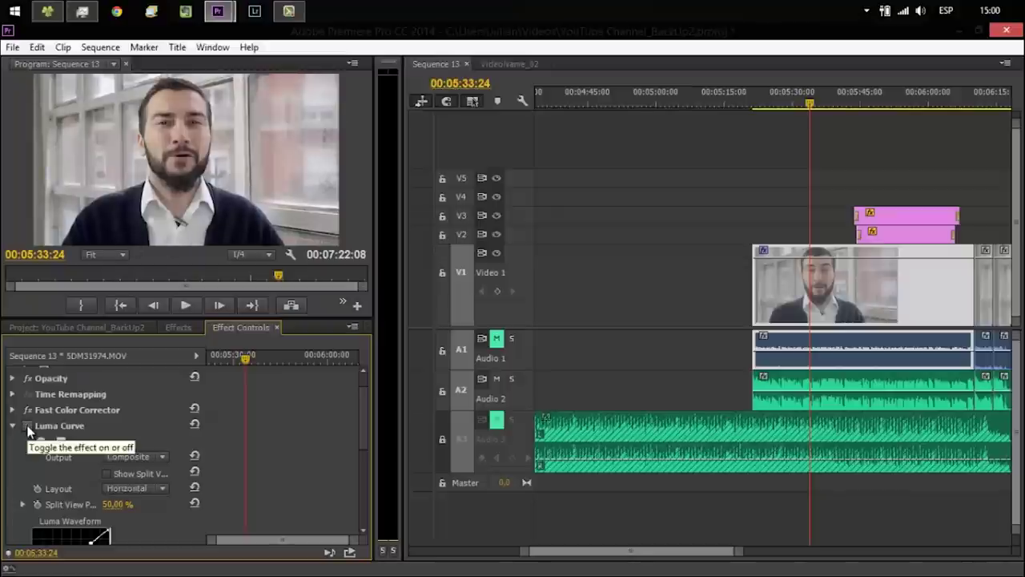
{"action": "left_click", "coordinate": [12, 425]}
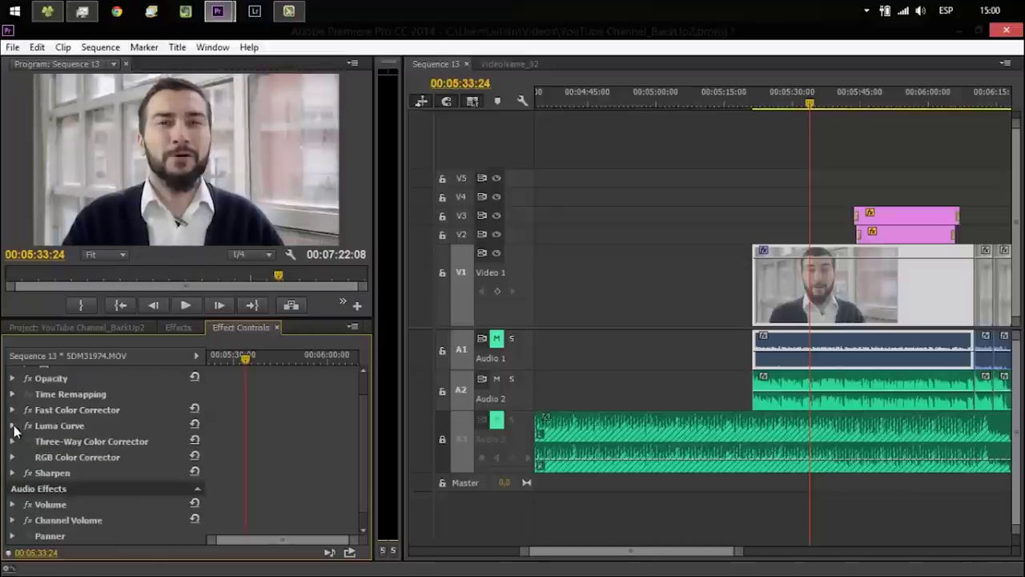
{"action": "left_click", "coordinate": [12, 409]}
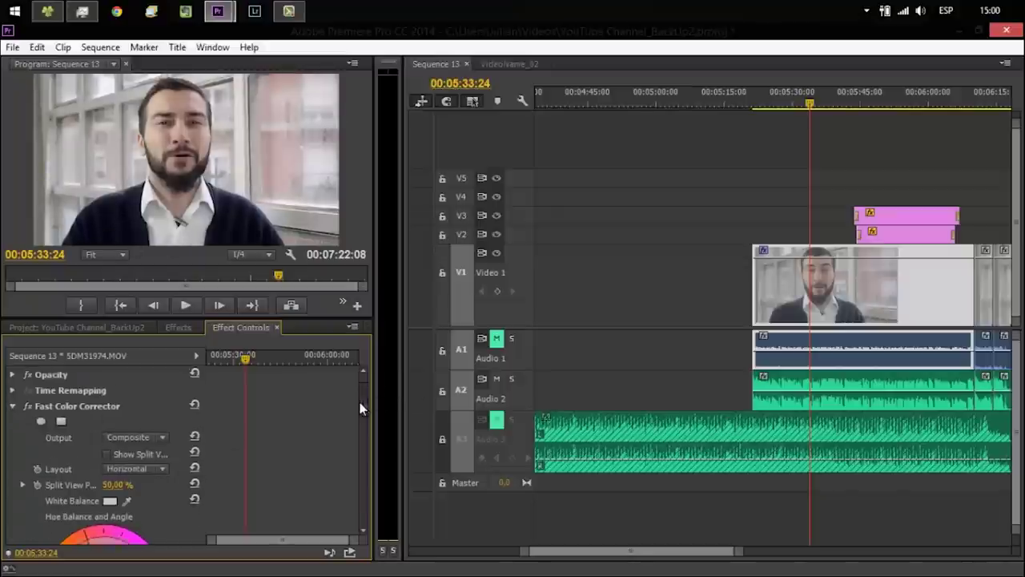
Step: Nudge the Fast Color Corrector's black input level to 3, then collapse the effect
{"action": "scroll", "coordinate": [363, 449], "scroll_direction": "down", "scroll_amount": 8}
{"action": "scroll", "coordinate": [362, 465], "scroll_direction": "down", "scroll_amount": 2}
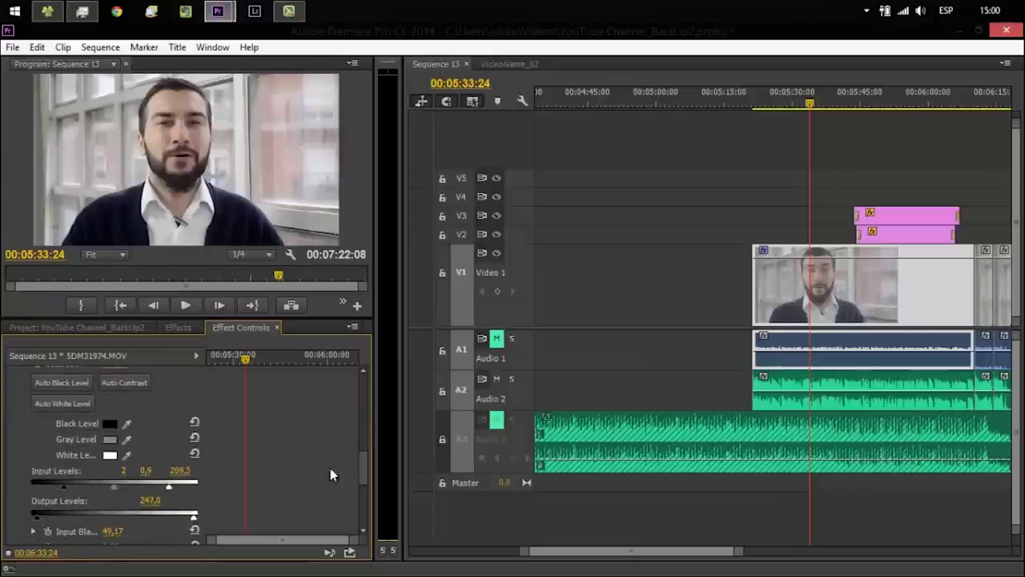
{"action": "left_click_drag", "start_coordinate": [63, 491], "coordinate": [60, 492]}
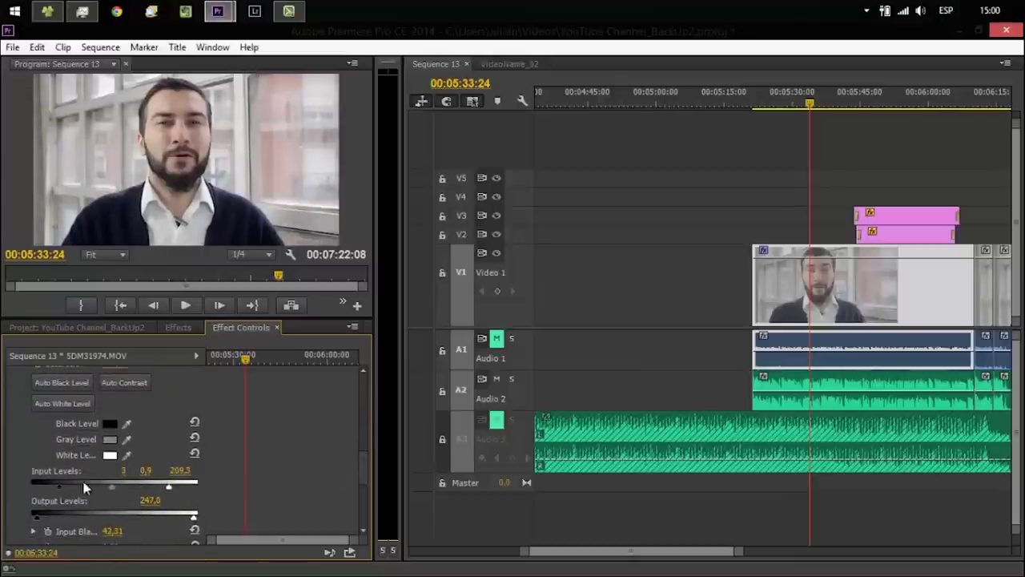
{"action": "left_click_drag", "start_coordinate": [364, 481], "coordinate": [362, 385]}
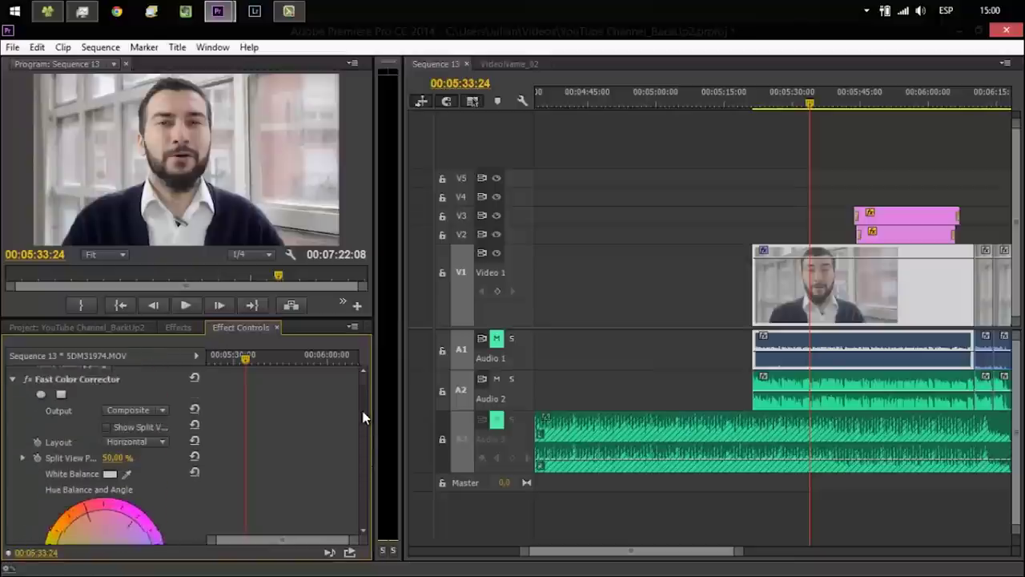
{"action": "left_click", "coordinate": [12, 388]}
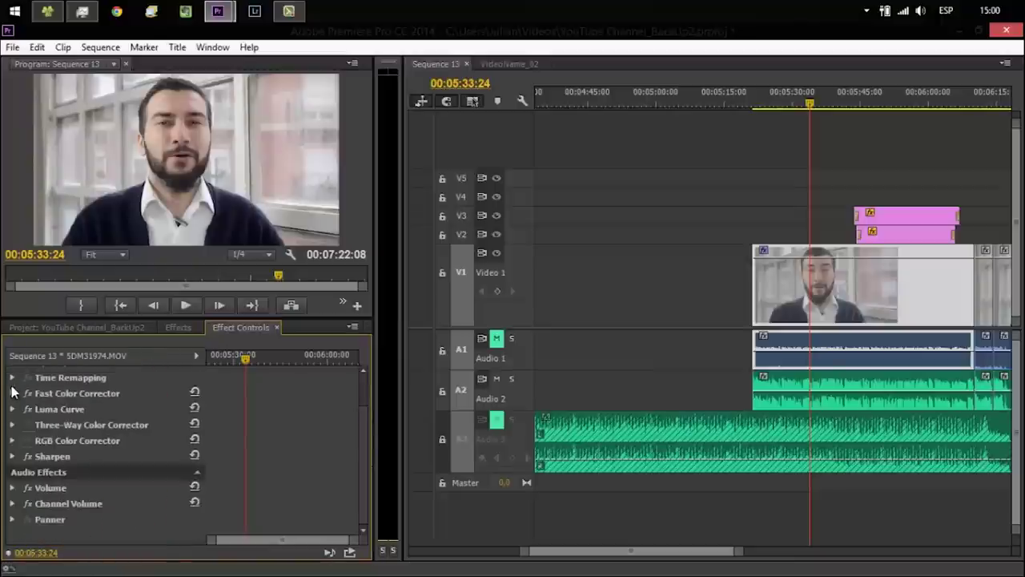
{"action": "left_click", "coordinate": [12, 457]}
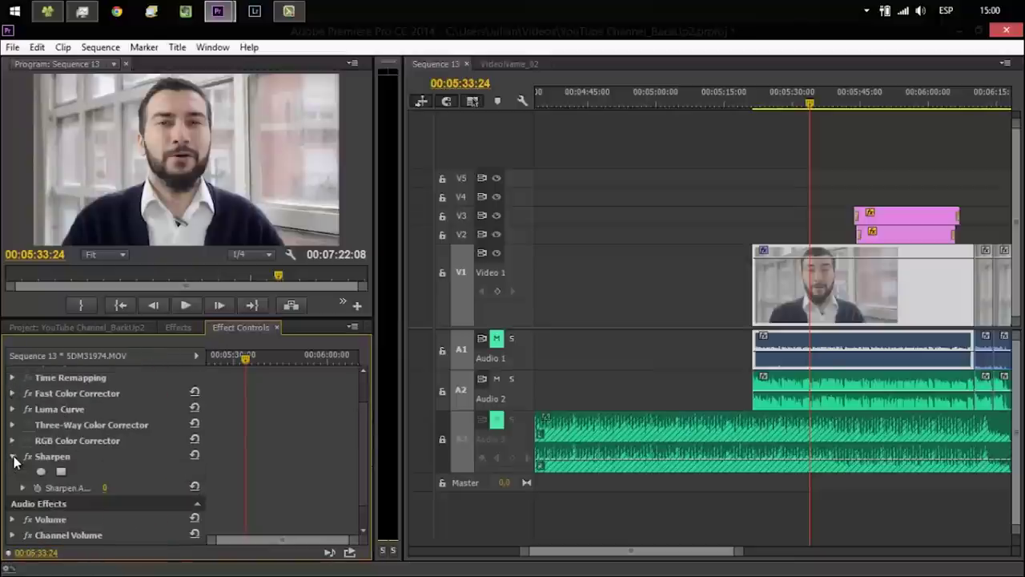
{"action": "left_click", "coordinate": [105, 487]}
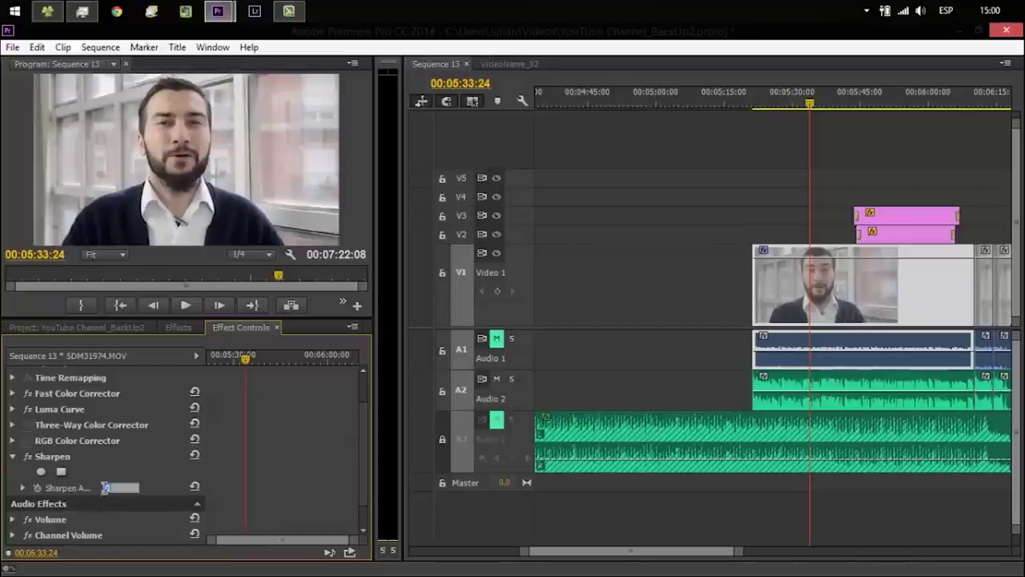
{"action": "type", "text": "40"}
{"action": "key", "text": "Return"}
{"action": "left_click", "coordinate": [105, 487]}
{"action": "type", "text": "160"}
{"action": "key", "text": "Return"}
{"action": "left_click", "coordinate": [105, 488]}
{"action": "type", "text": "18"}
{"action": "key", "text": "Return"}
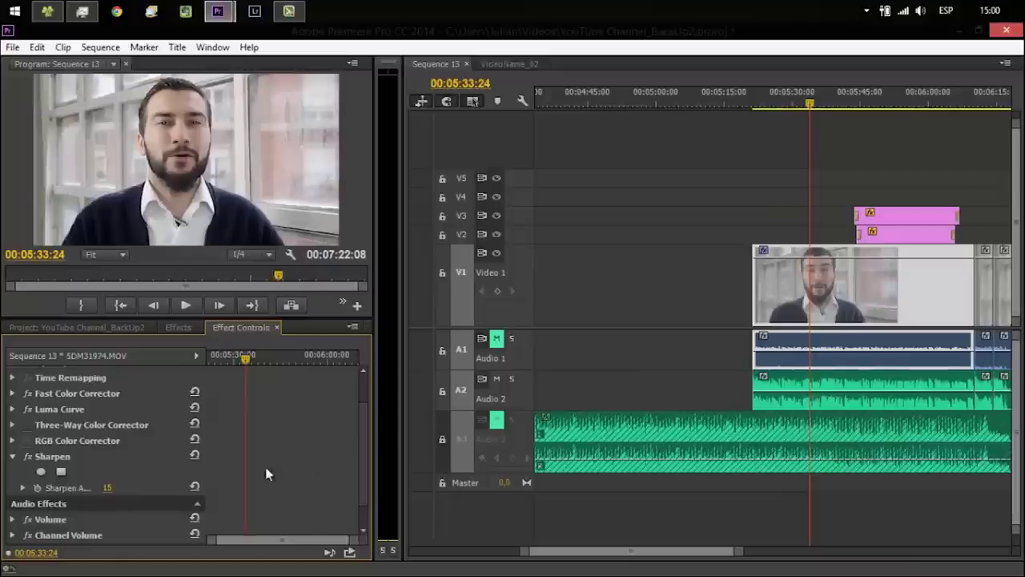
{"action": "left_click_drag", "start_coordinate": [364, 486], "coordinate": [364, 430]}
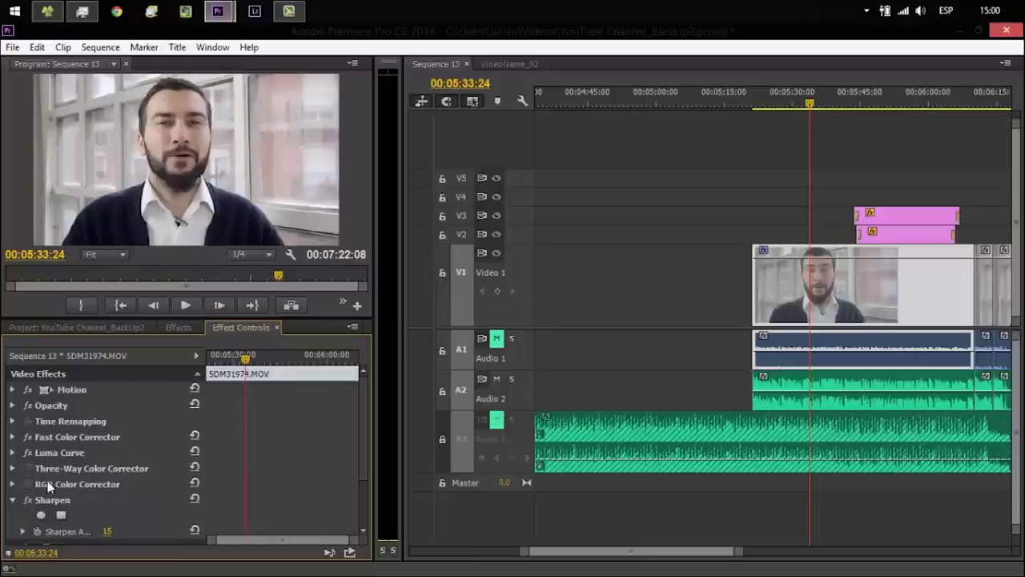
Step: Compare the clip with the Three-Way Color Corrector on and off, then collapse it and Sharpen
{"action": "left_click", "coordinate": [28, 469]}
{"action": "left_click", "coordinate": [28, 469]}
{"action": "left_click", "coordinate": [28, 468]}
{"action": "left_click", "coordinate": [12, 469]}
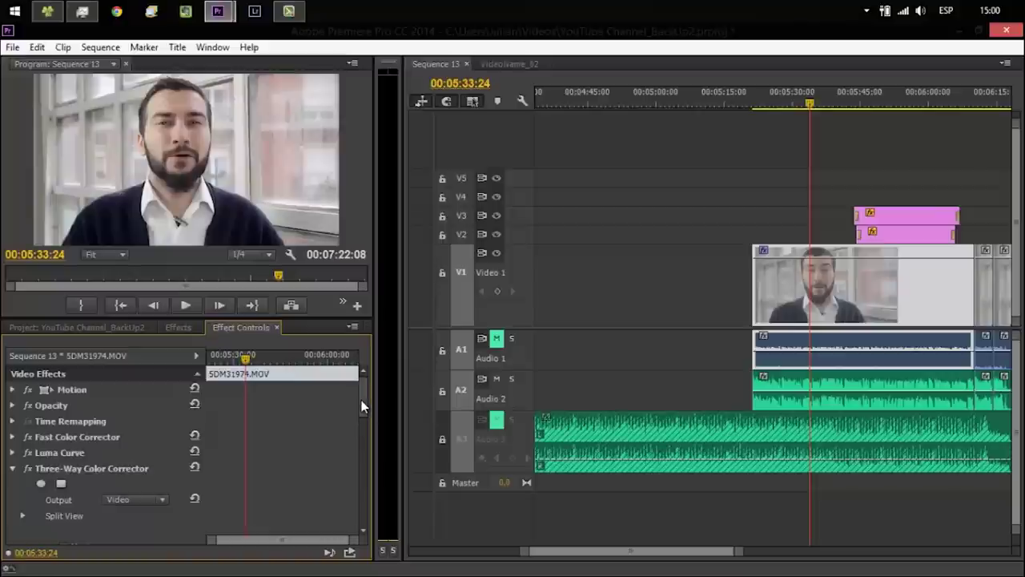
{"action": "left_click_drag", "start_coordinate": [362, 407], "coordinate": [362, 443]}
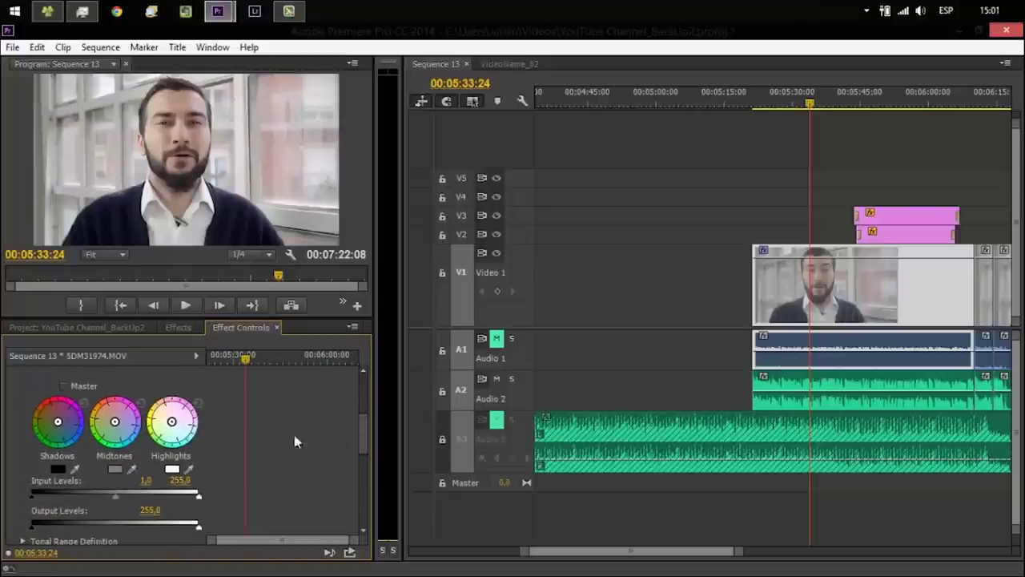
{"action": "left_click_drag", "start_coordinate": [364, 422], "coordinate": [364, 383]}
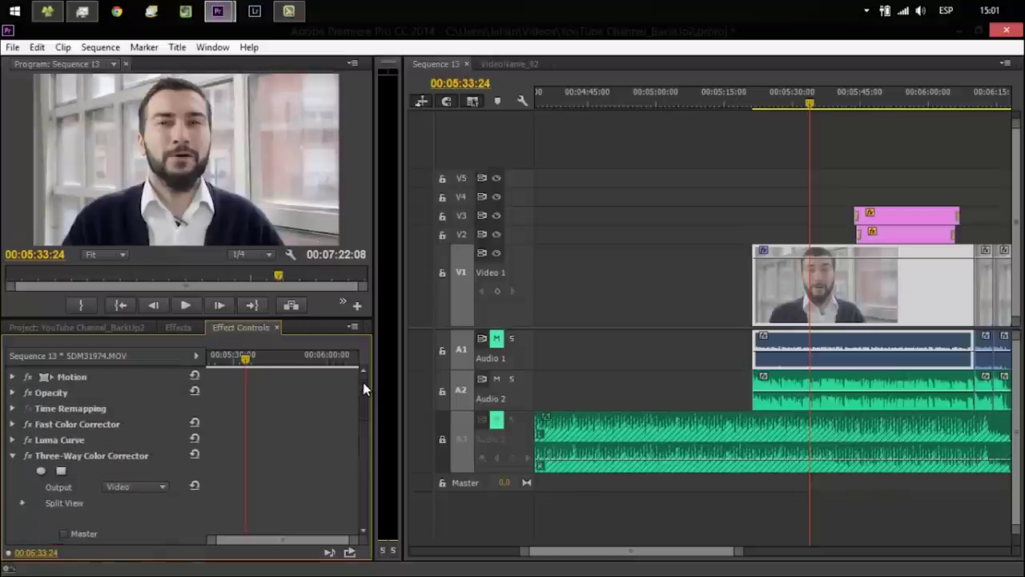
{"action": "left_click", "coordinate": [12, 469]}
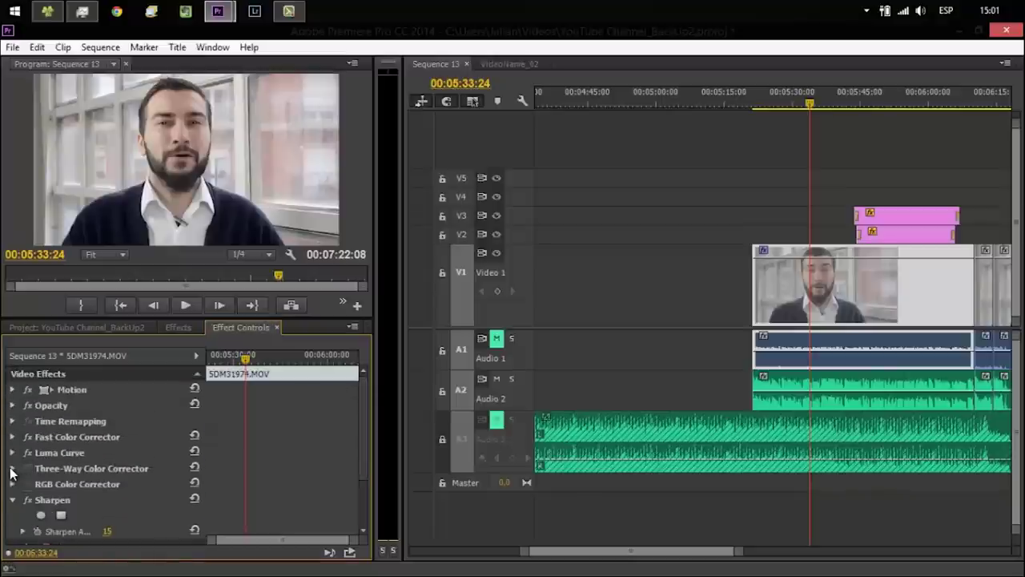
{"action": "left_click", "coordinate": [12, 499]}
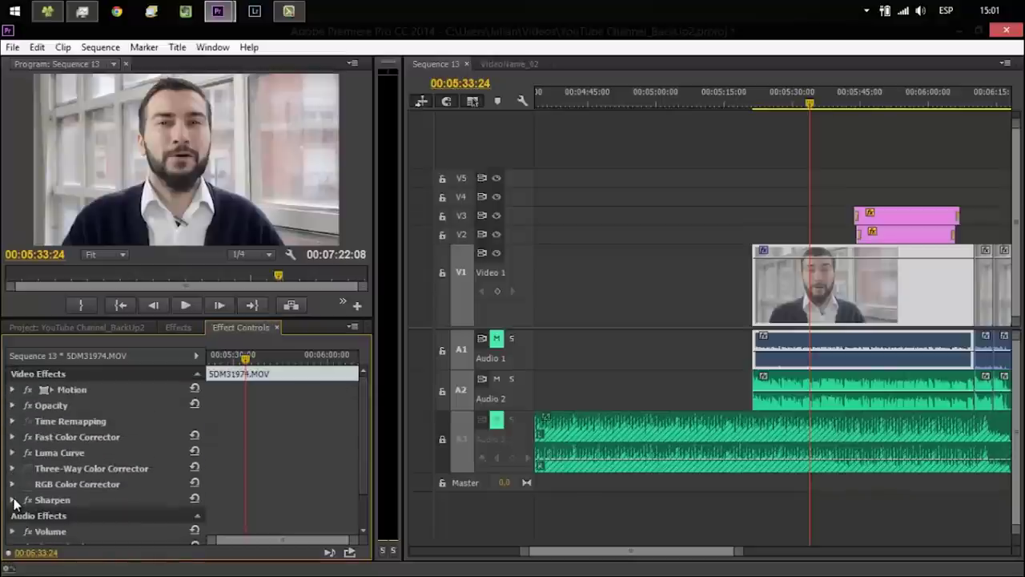
{"action": "left_click", "coordinate": [172, 330]}
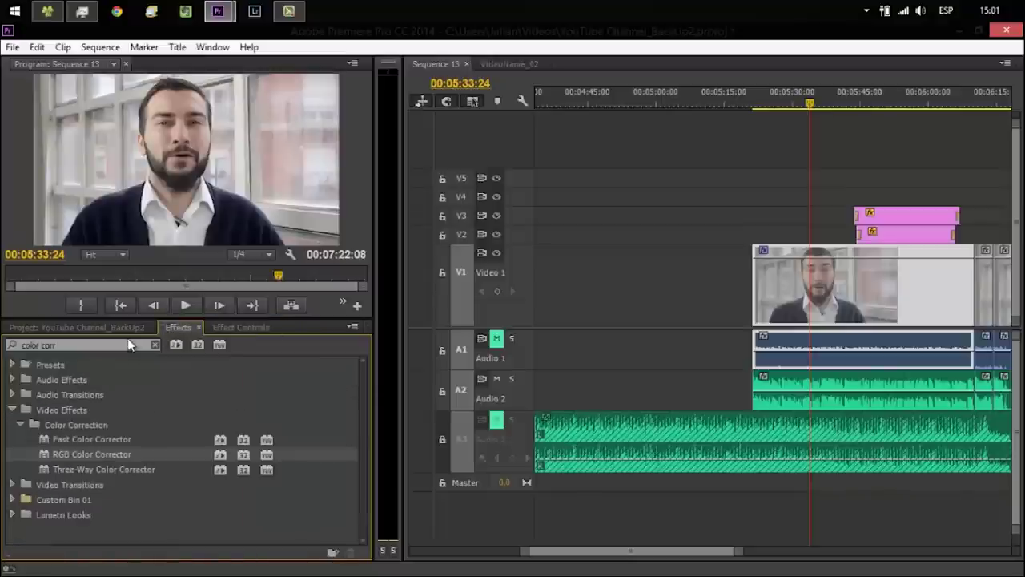
Step: Search the effects for 'six' and apply the Lumetri Sixties 1 look to the V1 clip
{"action": "left_click", "coordinate": [154, 345]}
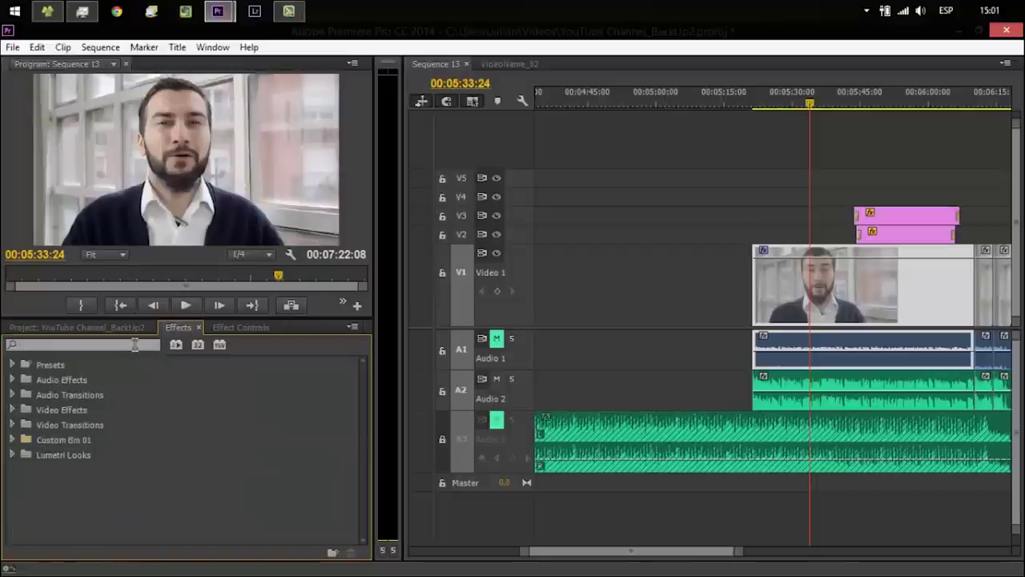
{"action": "left_click", "coordinate": [133, 344]}
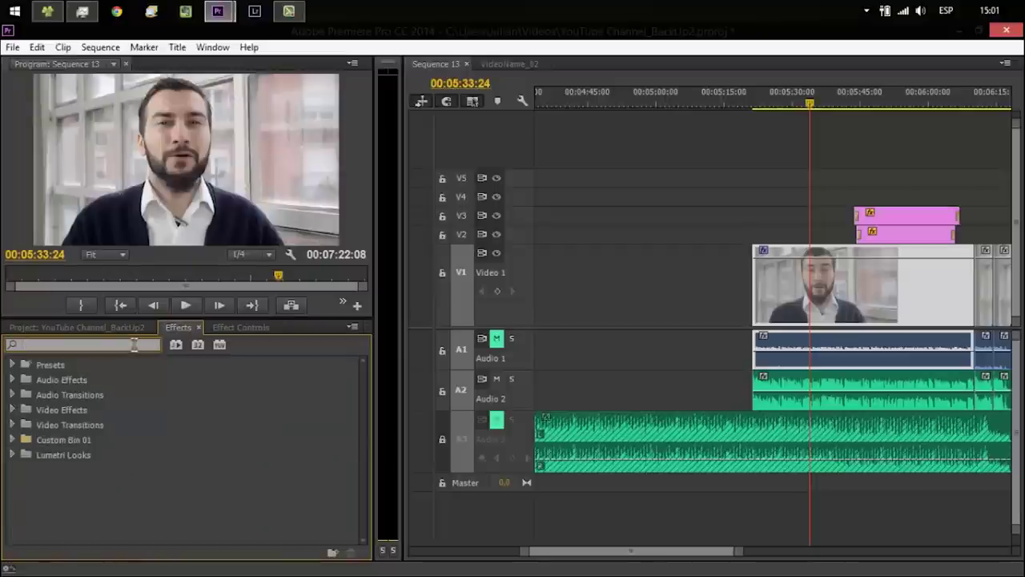
{"action": "type", "text": "six"}
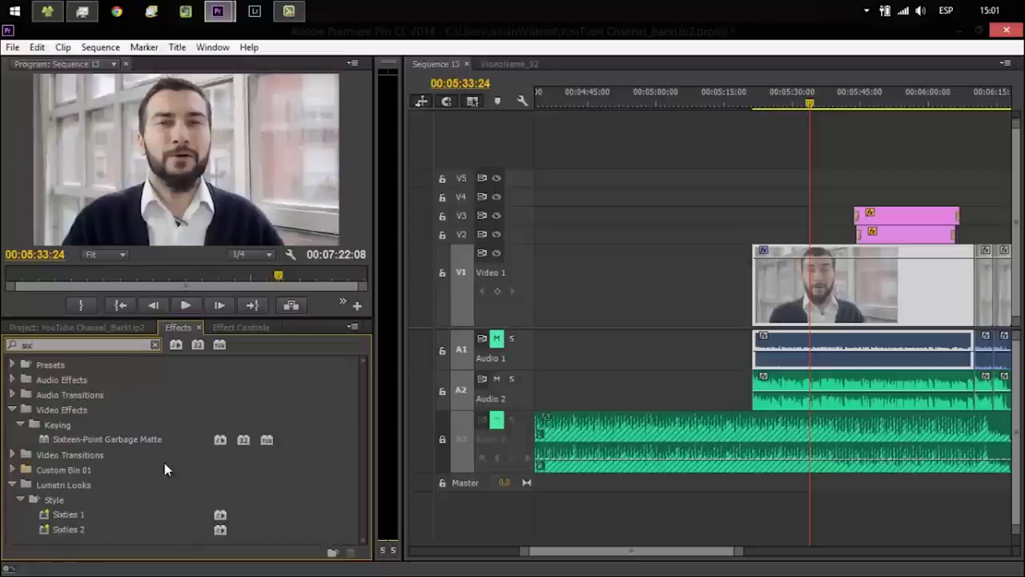
{"action": "mouse_move", "coordinate": [89, 513]}
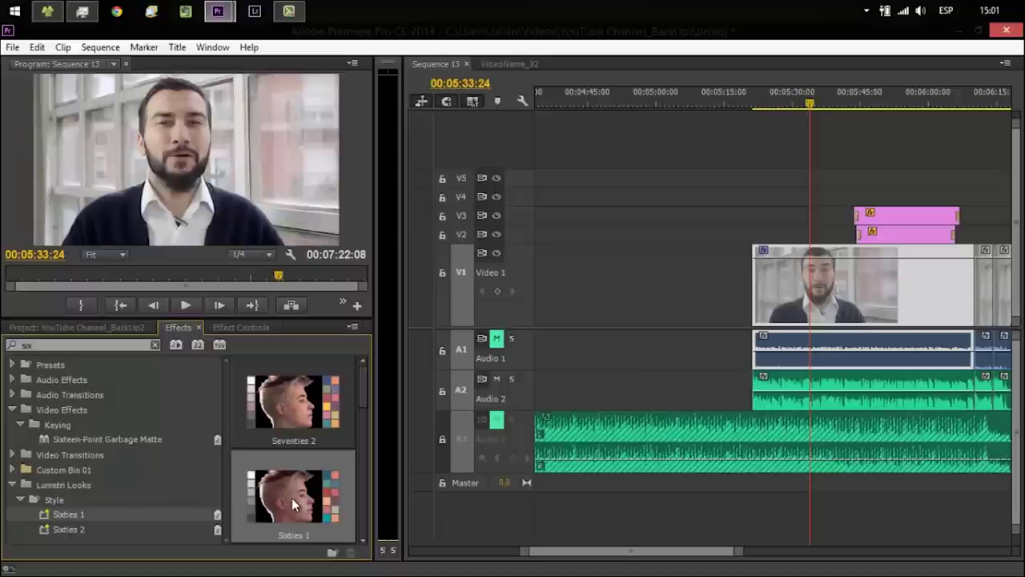
{"action": "left_click_drag", "start_coordinate": [292, 497], "coordinate": [791, 288]}
{"action": "left_click", "coordinate": [244, 329]}
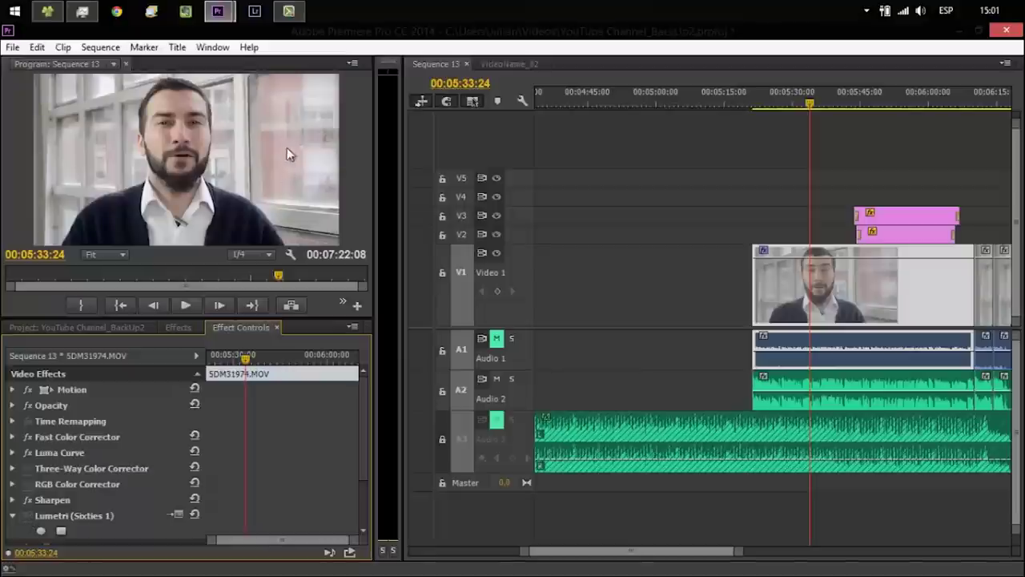
Step: Enable the Lumetri Sixties 1 look and play the clip from about 00:05:21
{"action": "left_click", "coordinate": [27, 516]}
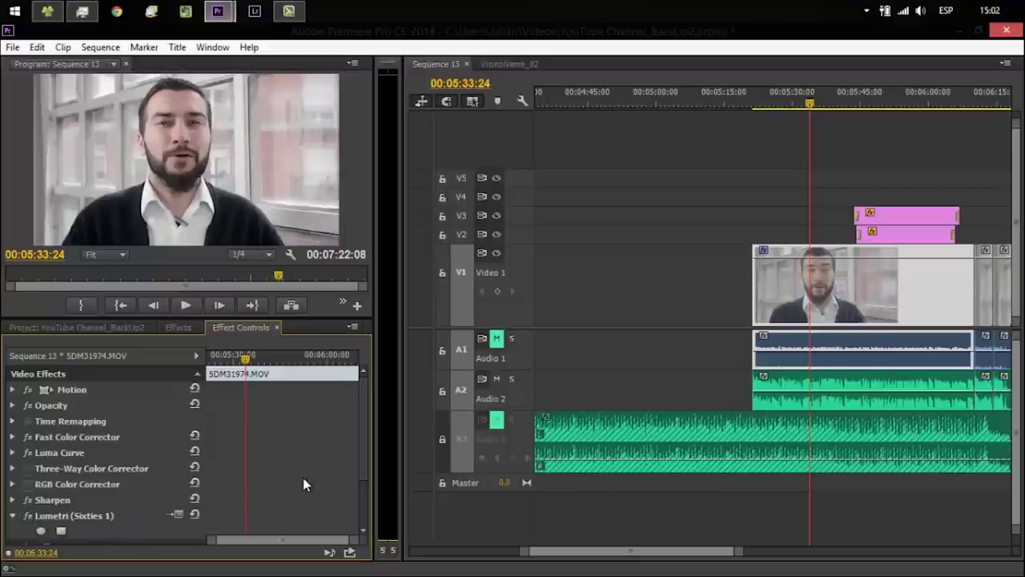
{"action": "left_click", "coordinate": [755, 105]}
{"action": "key", "text": "space"}
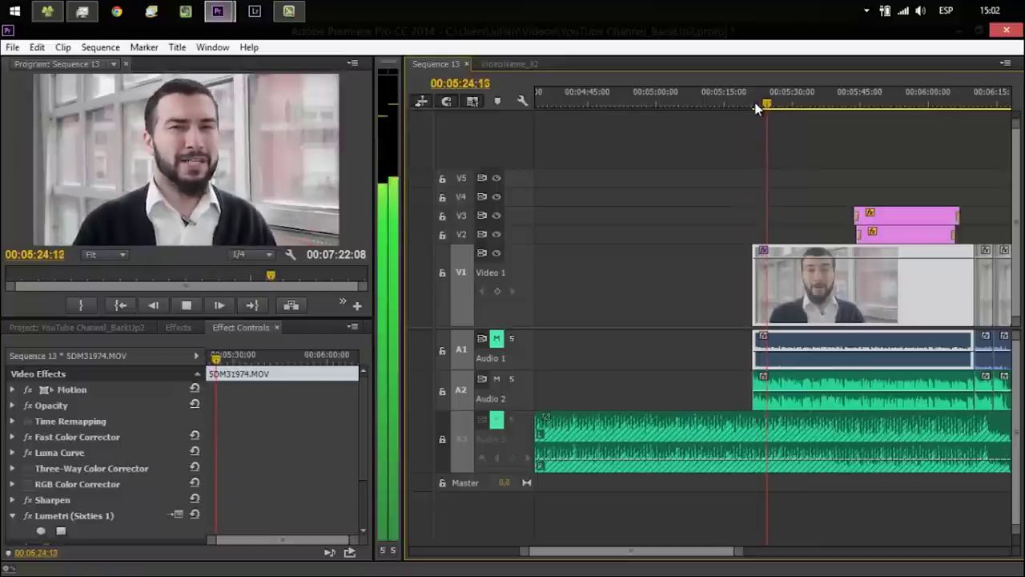
{"action": "key", "text": "space"}
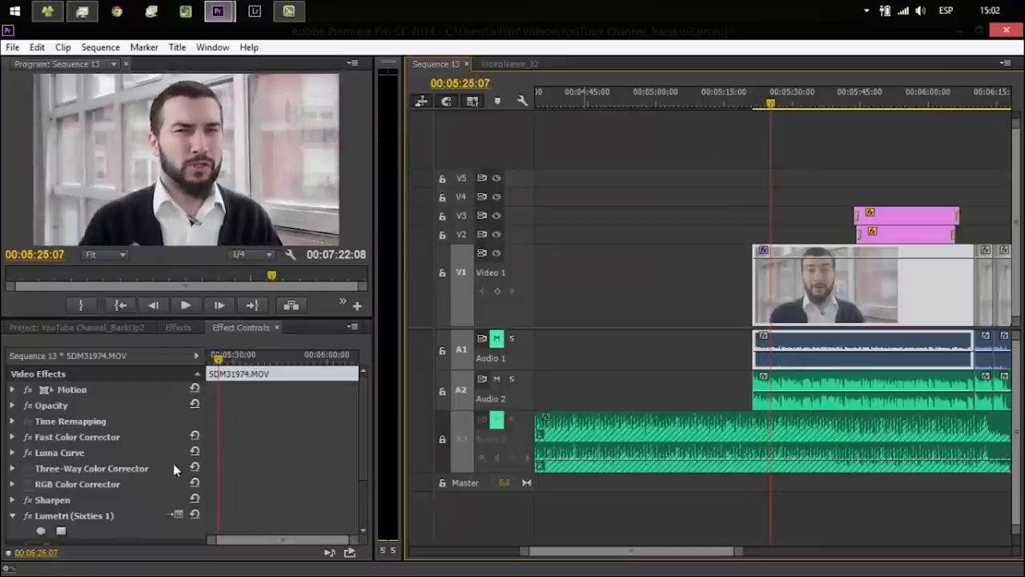
Step: Raise the Fast Color Corrector saturation from 140 to 150 and play the clip to check it
{"action": "left_click", "coordinate": [12, 436]}
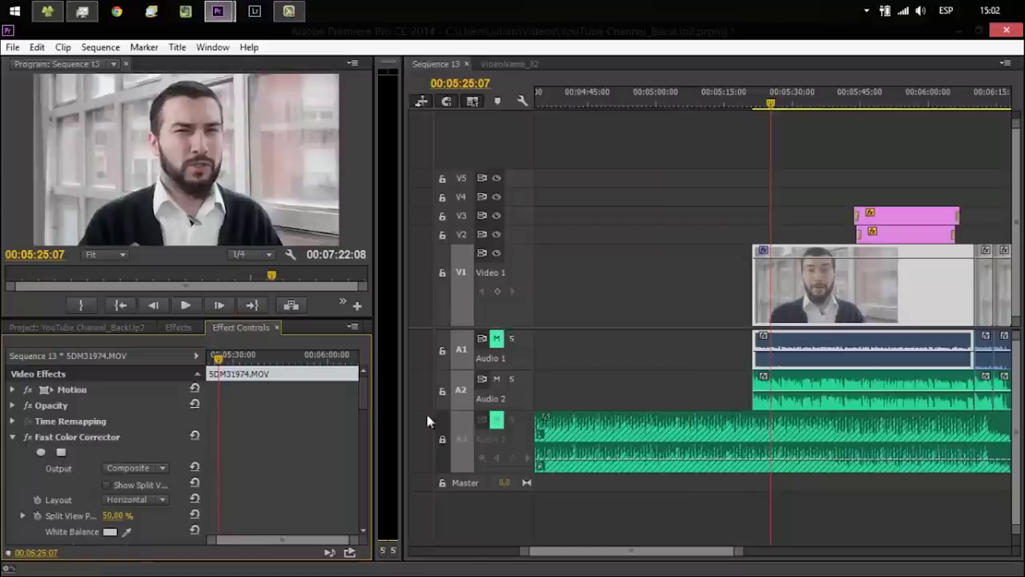
{"action": "left_click_drag", "start_coordinate": [365, 394], "coordinate": [365, 445]}
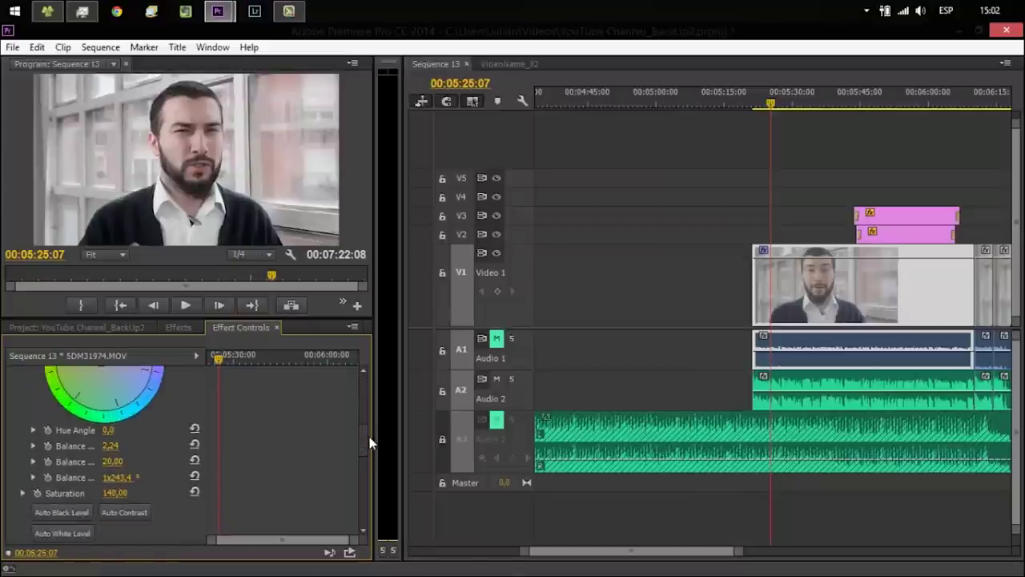
{"action": "left_click", "coordinate": [135, 491]}
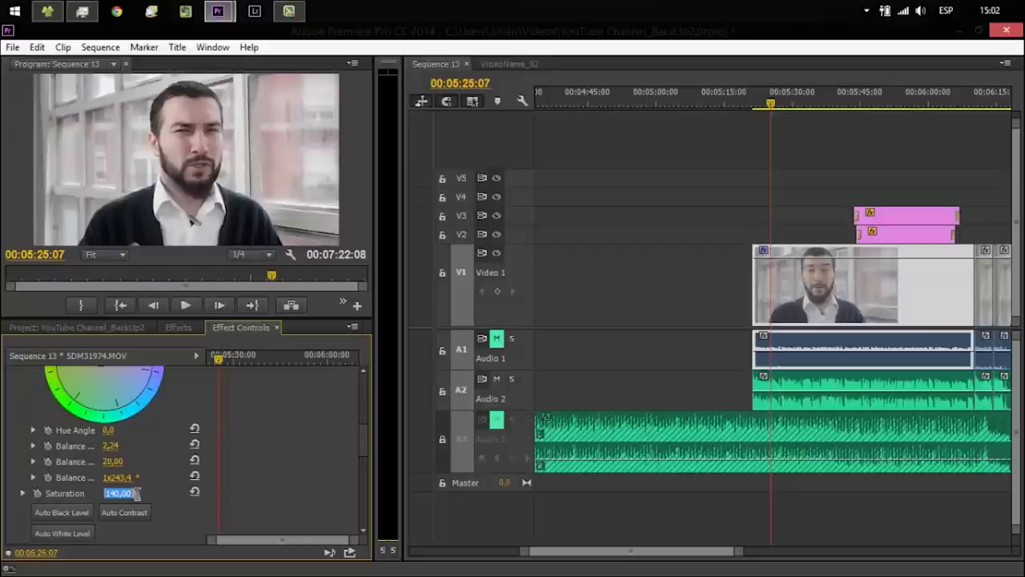
{"action": "type", "text": "15"}
{"action": "key", "text": "Return"}
{"action": "scroll", "coordinate": [362, 432], "scroll_direction": "up", "scroll_amount": 3}
{"action": "scroll", "coordinate": [361, 425], "scroll_direction": "up", "scroll_amount": 3}
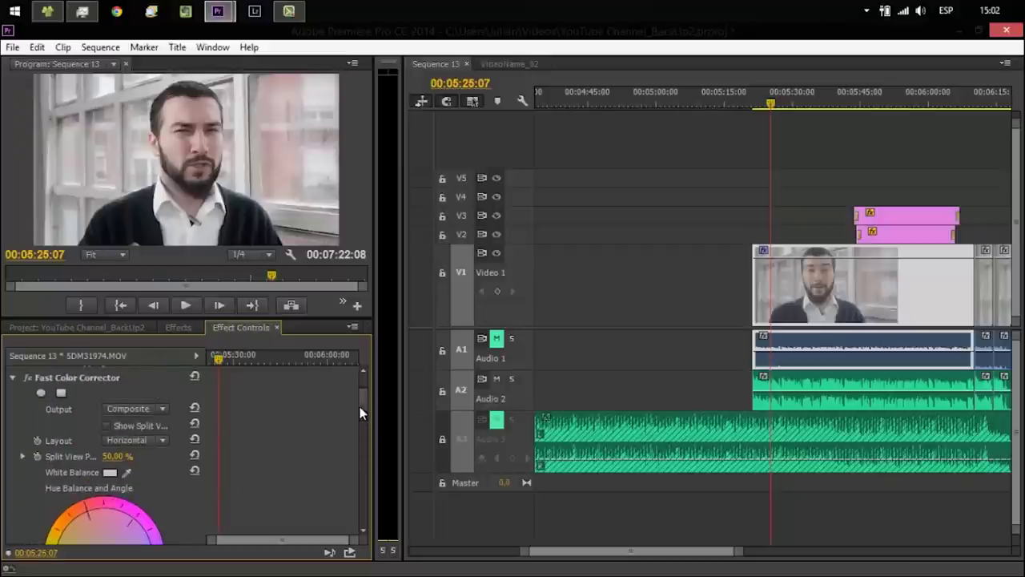
{"action": "left_click", "coordinate": [13, 378]}
{"action": "key", "text": "space"}
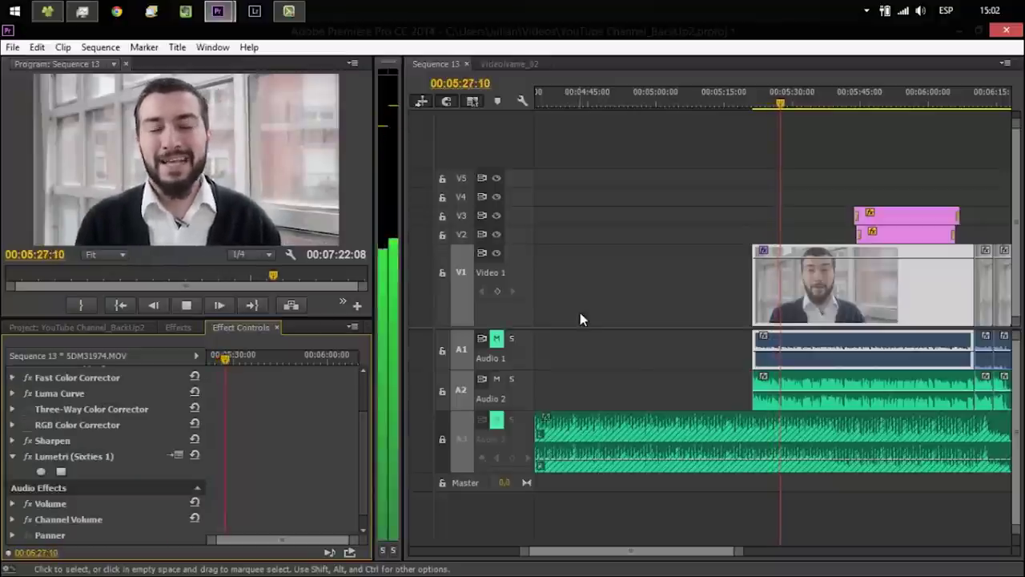
Step: Lower the Sharpen Amount from 15 to 10, then return to about 00:05:20
{"action": "key", "text": "space"}
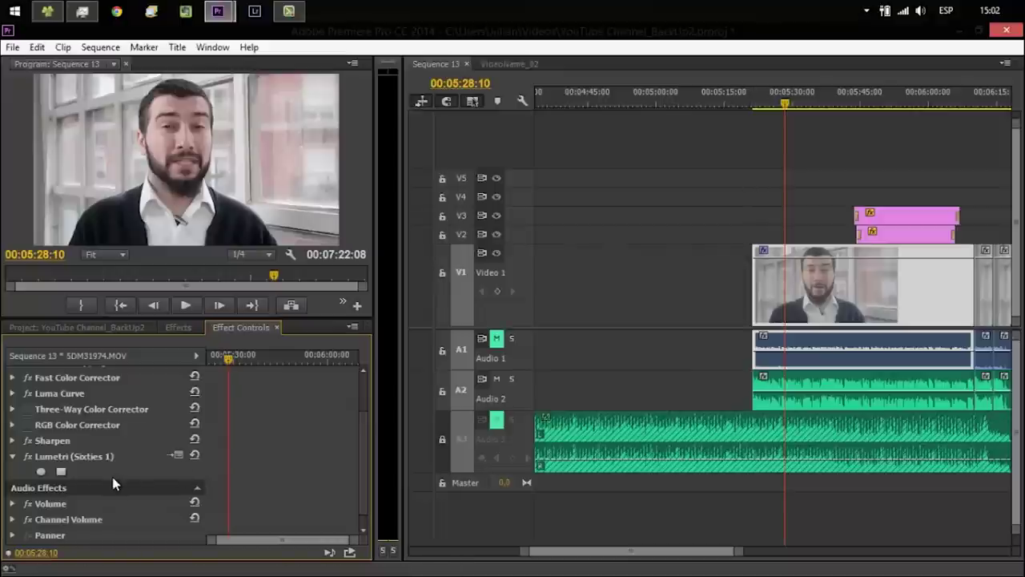
{"action": "left_click", "coordinate": [12, 441]}
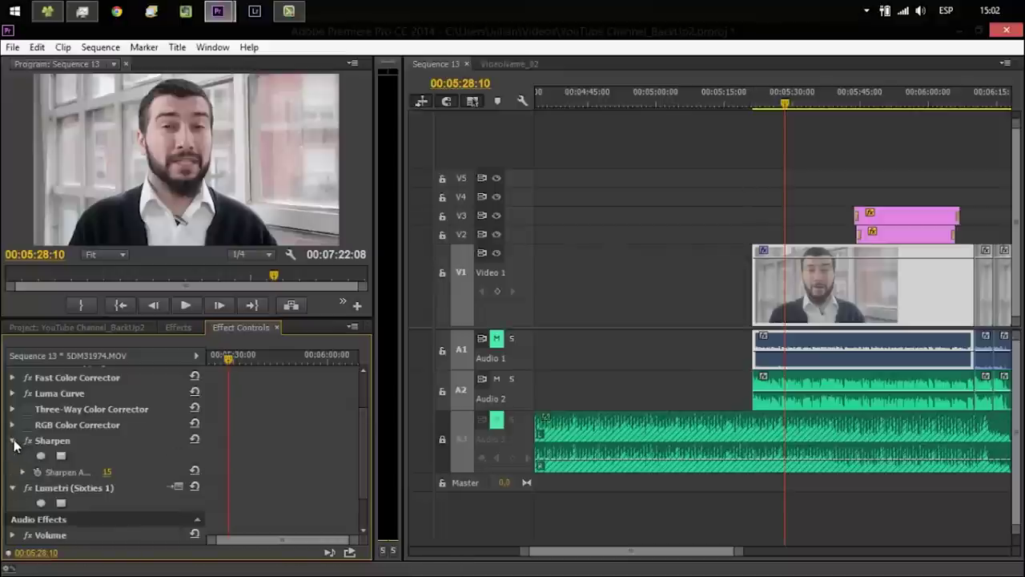
{"action": "left_click", "coordinate": [107, 472]}
{"action": "type", "text": "40"}
{"action": "key", "text": "Return"}
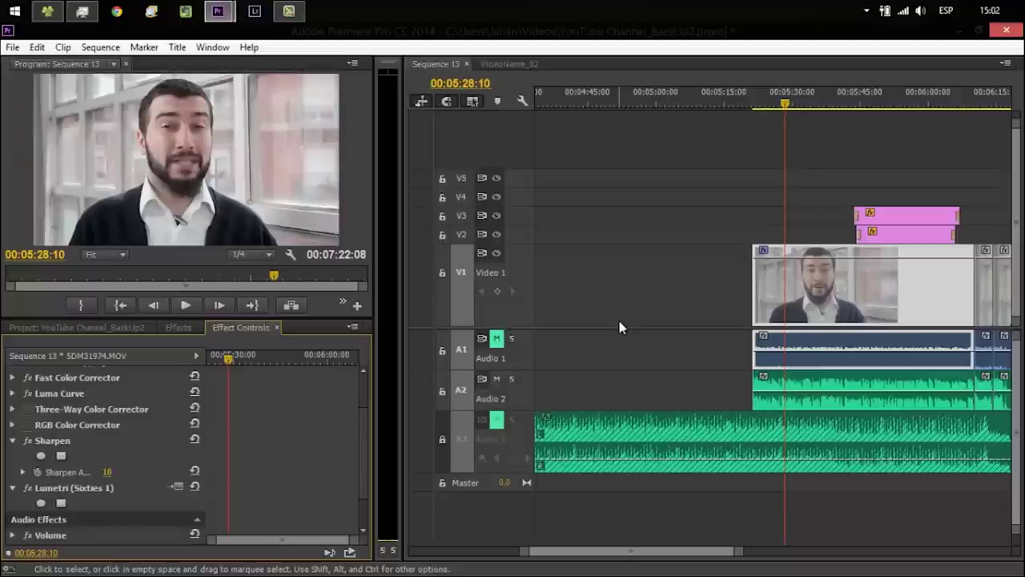
{"action": "left_click", "coordinate": [751, 106]}
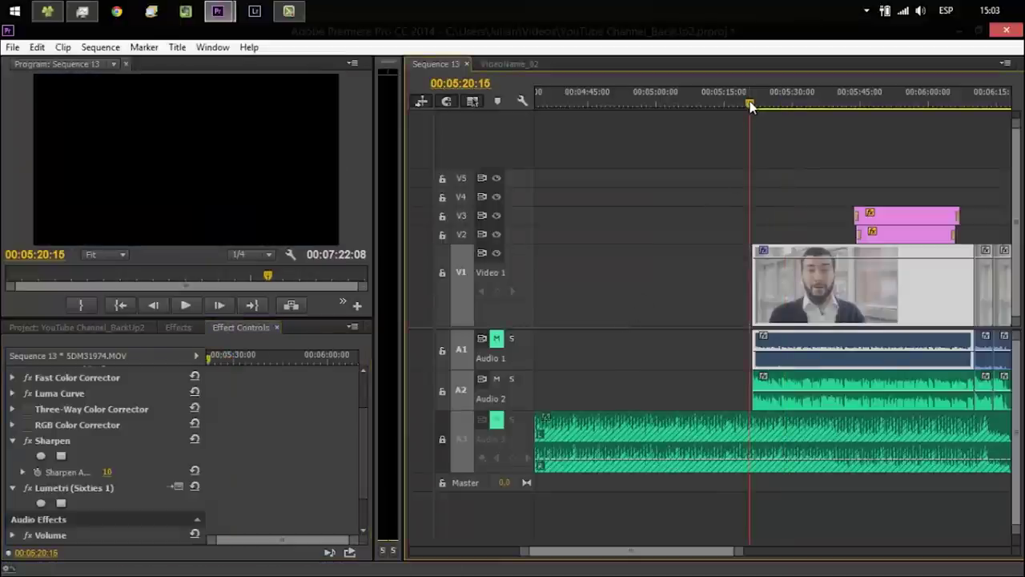
Step: Play the graded talking-head clip from 00:05:20 to preview the softer Sharpen setting
{"action": "key", "text": "space"}
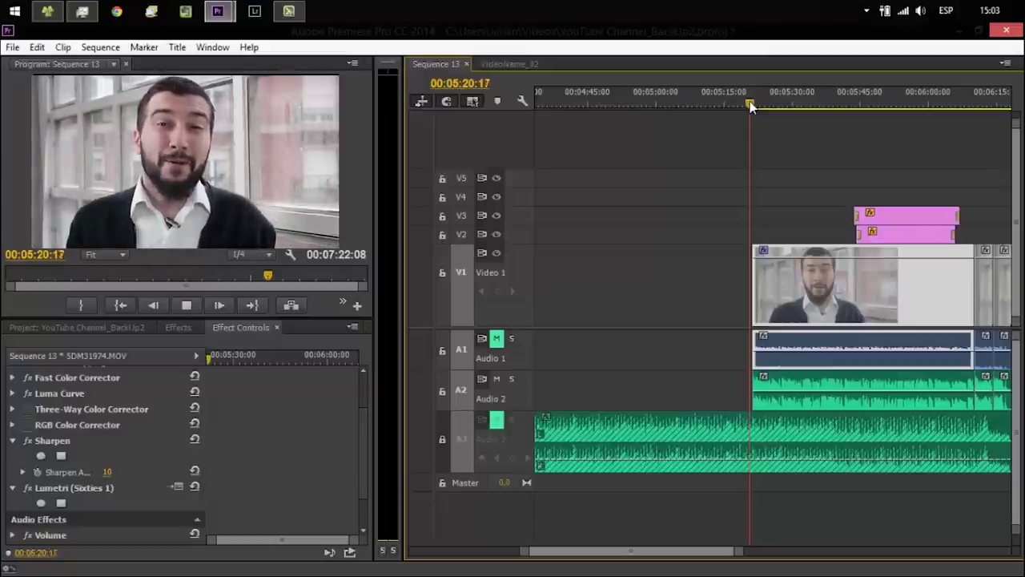